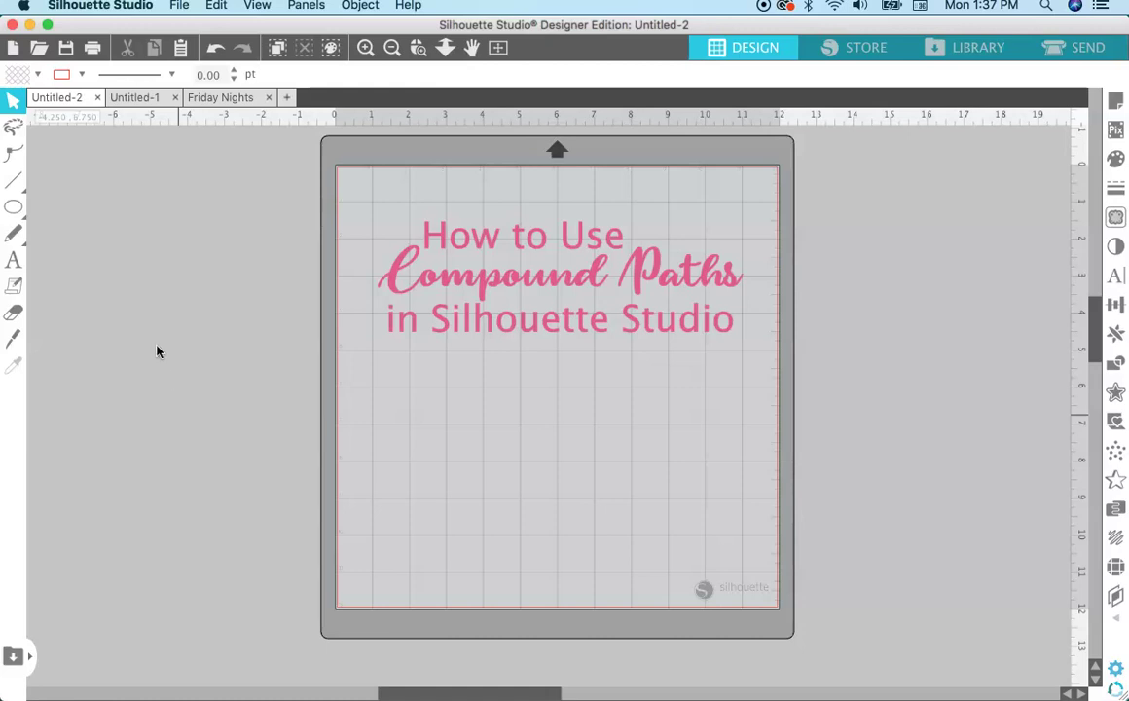
# - Switch to the Untitled-1 document with the orange circle on the larger pink circle
pyautogui.click(134, 99)
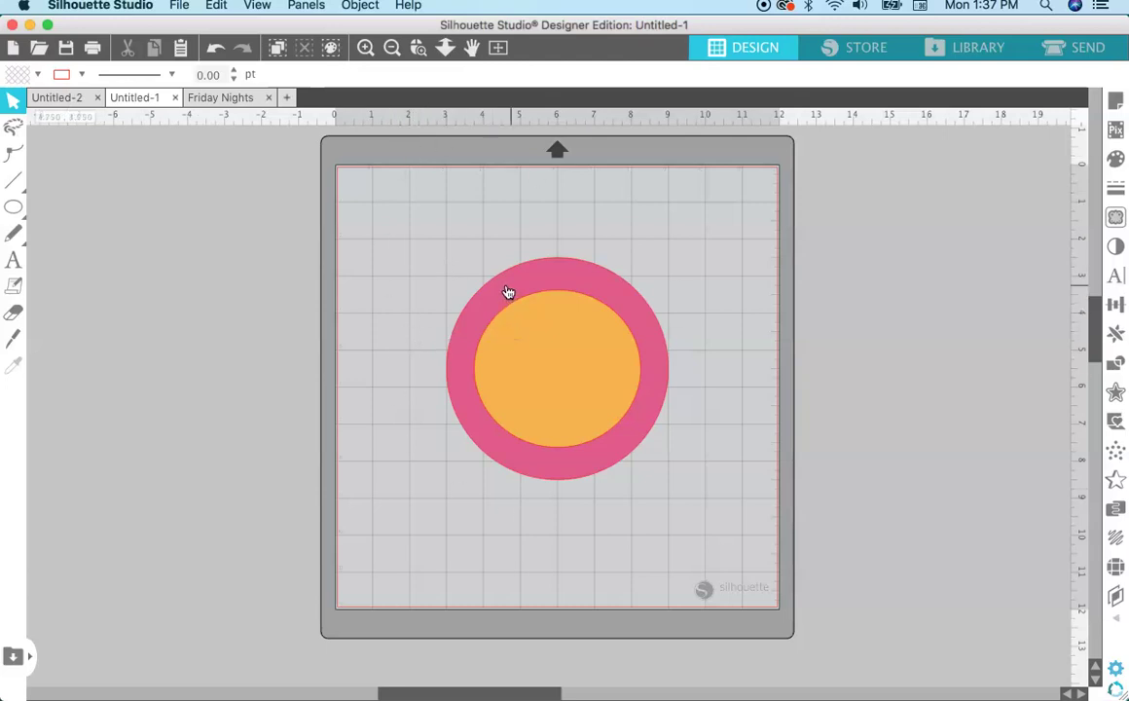
pyautogui.click(554, 361)
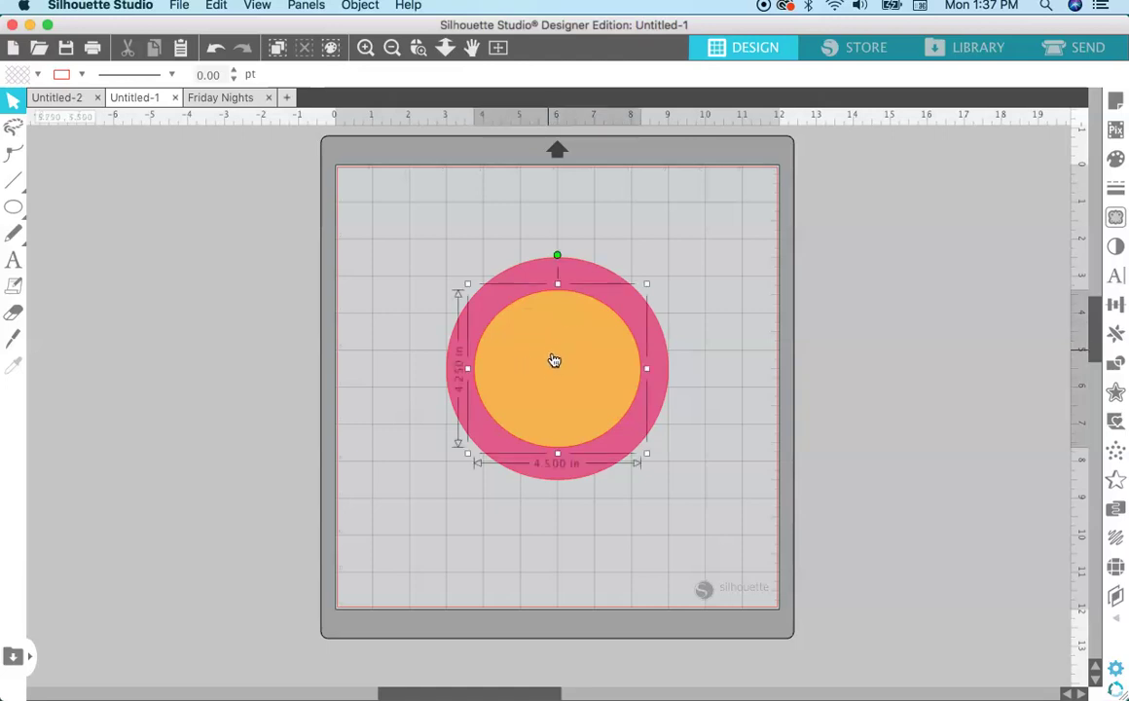
pyautogui.press('Down')
pyautogui.press('Down')
pyautogui.press('Down')
pyautogui.press('Down')
pyautogui.press('Down')
pyautogui.press('Down')
pyautogui.press('Down')
pyautogui.press('Down')
pyautogui.press('Down')
pyautogui.press('Down')
pyautogui.press('Down')
pyautogui.press('Down')
pyautogui.press('Down')
pyautogui.press('Down')
pyautogui.press('Down')
pyautogui.press('Down')
pyautogui.press('Down')
pyautogui.press('Down')
pyautogui.press('Down')
pyautogui.press('Down')
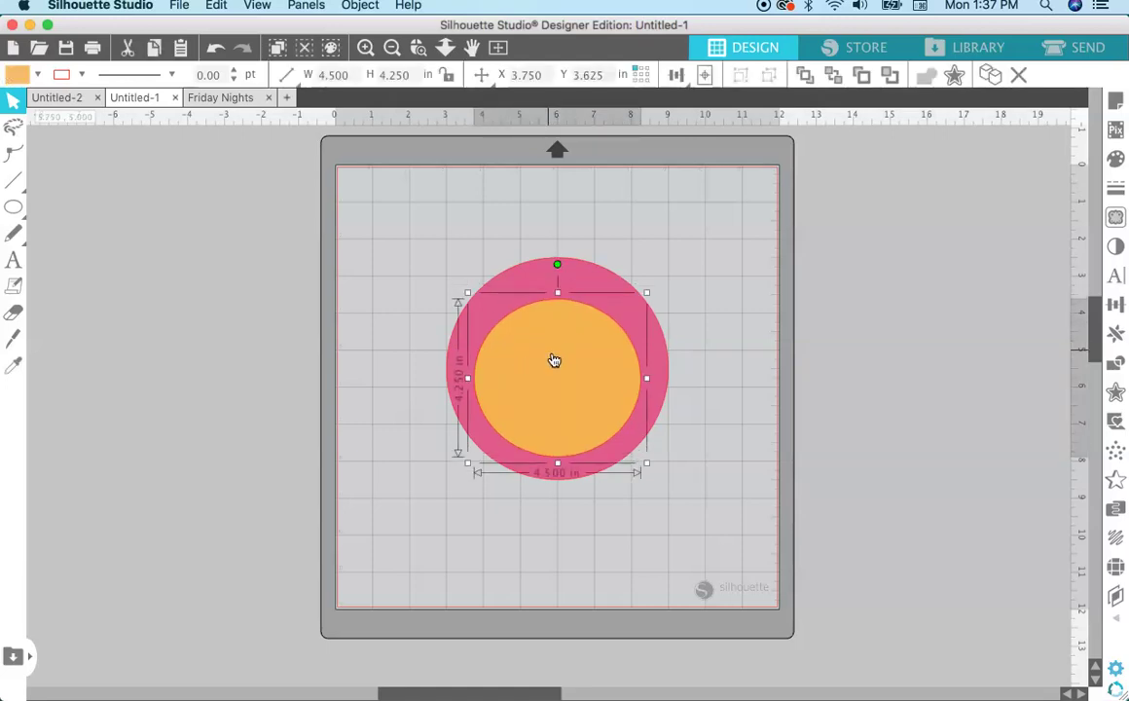
pyautogui.press('Down')
pyautogui.press('Down')
pyautogui.press('Down')
pyautogui.press('Down')
pyautogui.press('Down')
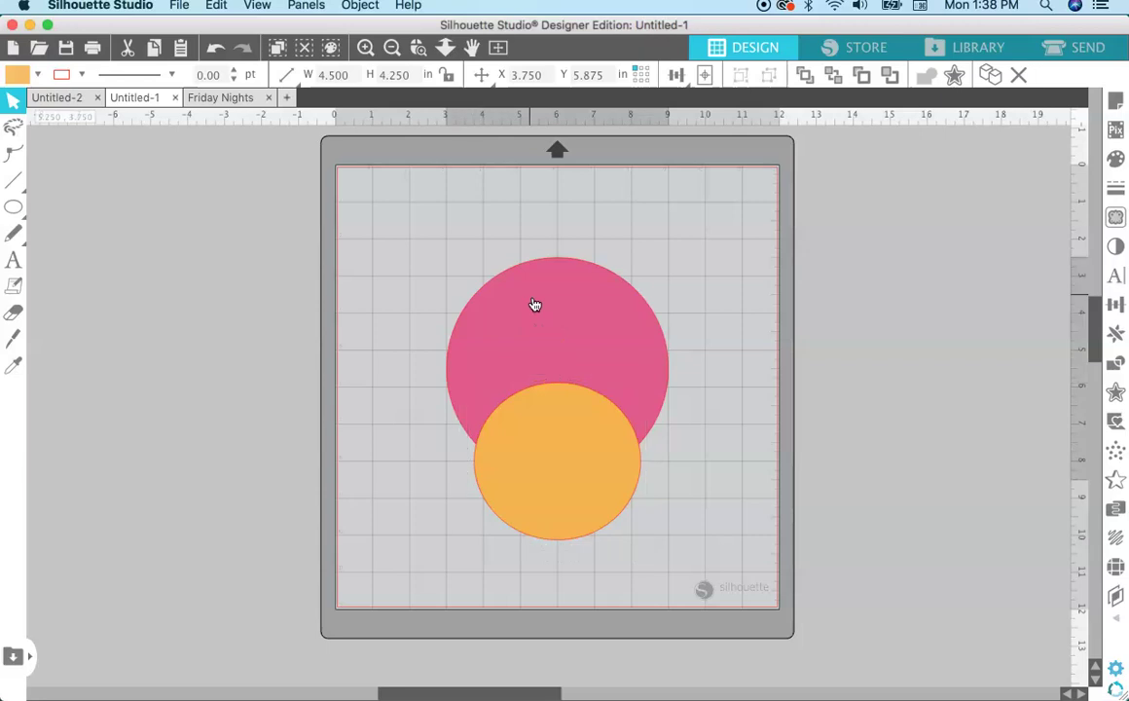
pyautogui.click(535, 304)
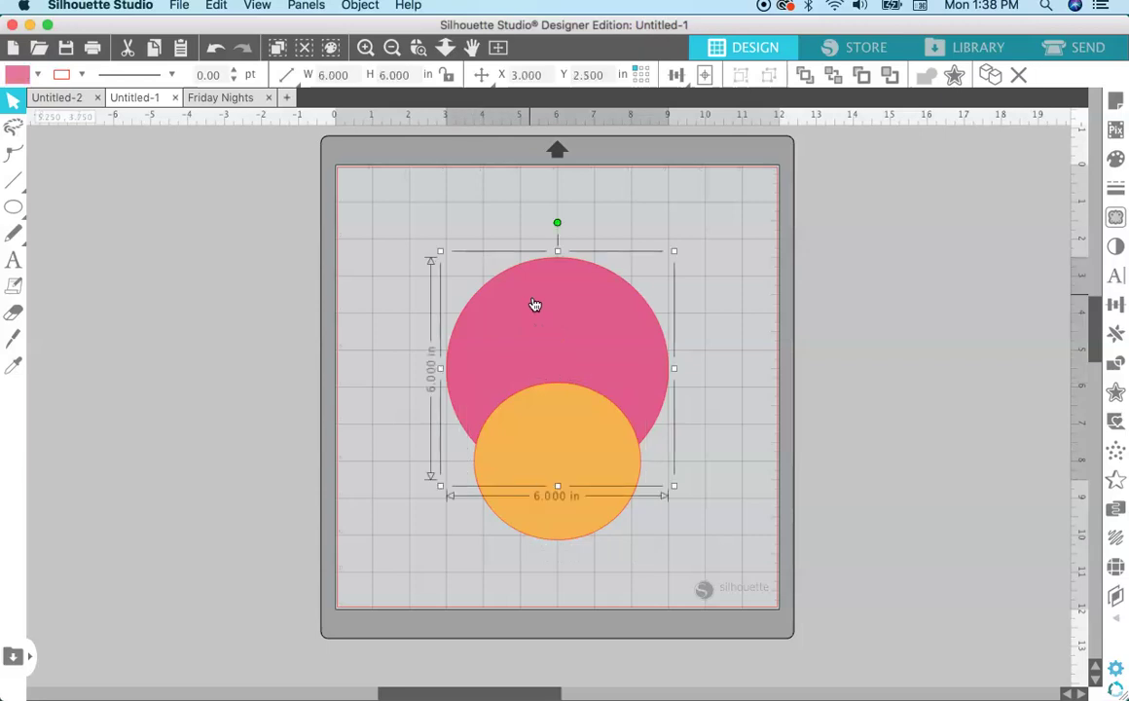
pyautogui.click(554, 408)
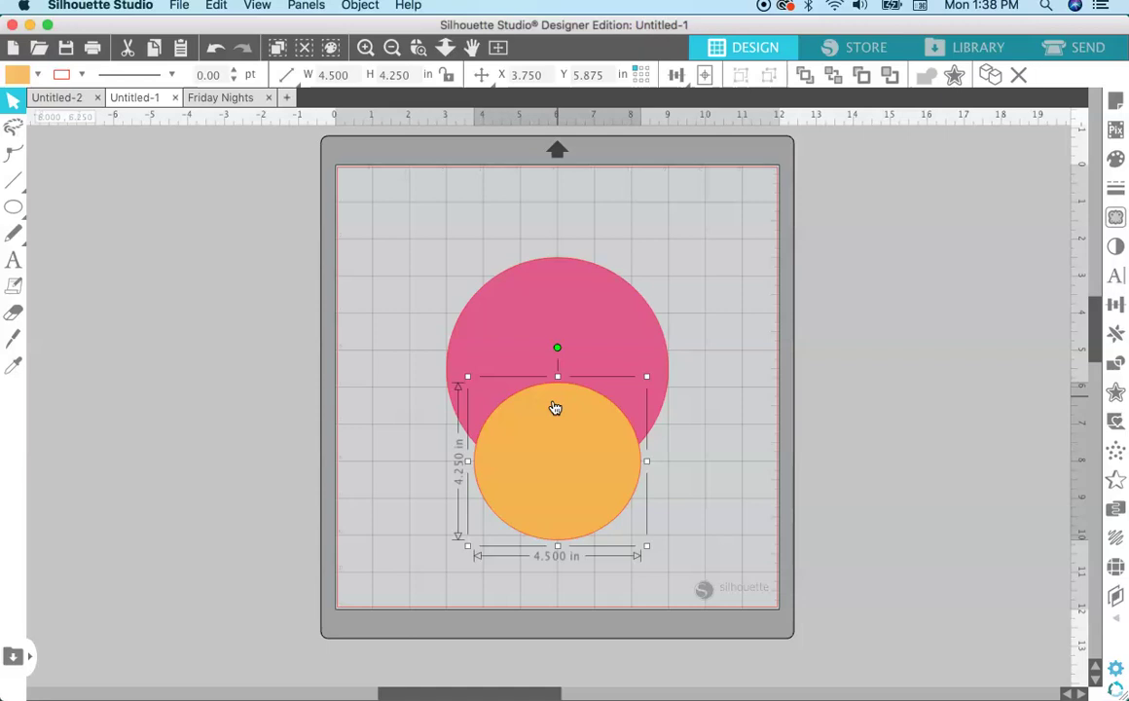
pyautogui.press('Up')
pyautogui.press('Up')
pyautogui.press('Up')
pyautogui.press('Up')
pyautogui.press('Up')
pyautogui.press('Up')
pyautogui.press('Up')
pyautogui.press('Up')
pyautogui.press('Up')
pyautogui.press('Up')
pyautogui.press('Up')
pyautogui.press('Up')
pyautogui.press('Up')
pyautogui.press('Up')
pyautogui.press('Up')
pyautogui.press('Up')
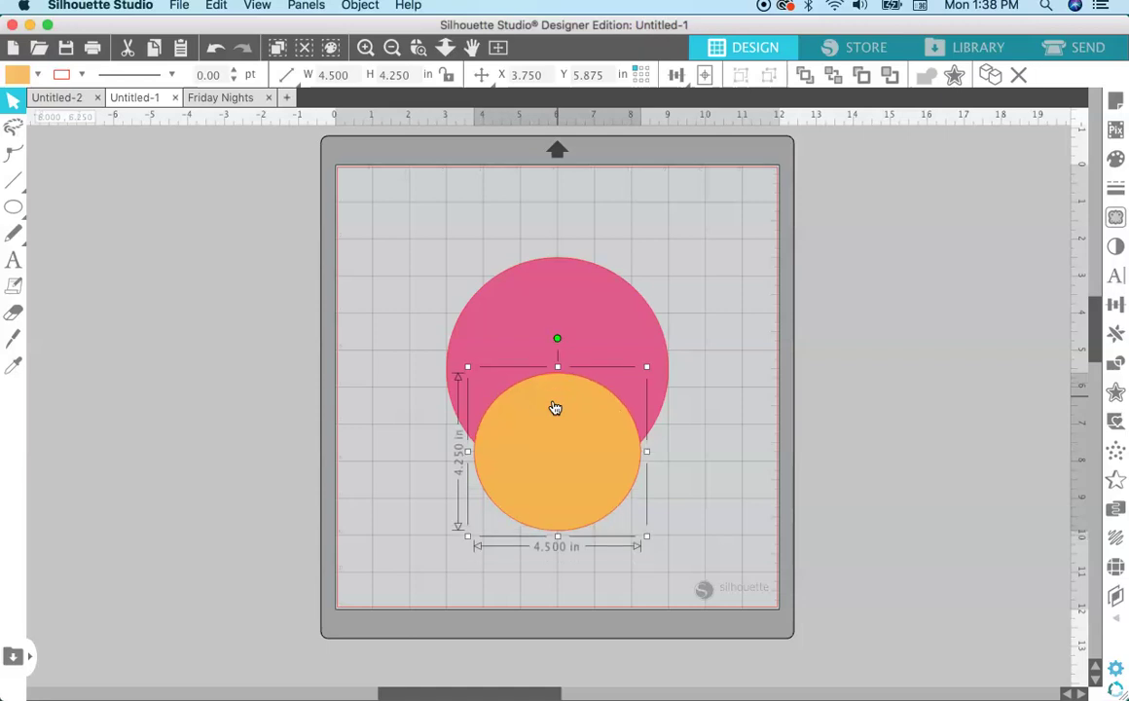
pyautogui.press('Up')
pyautogui.press('Up')
pyautogui.press('Up')
pyautogui.press('Up')
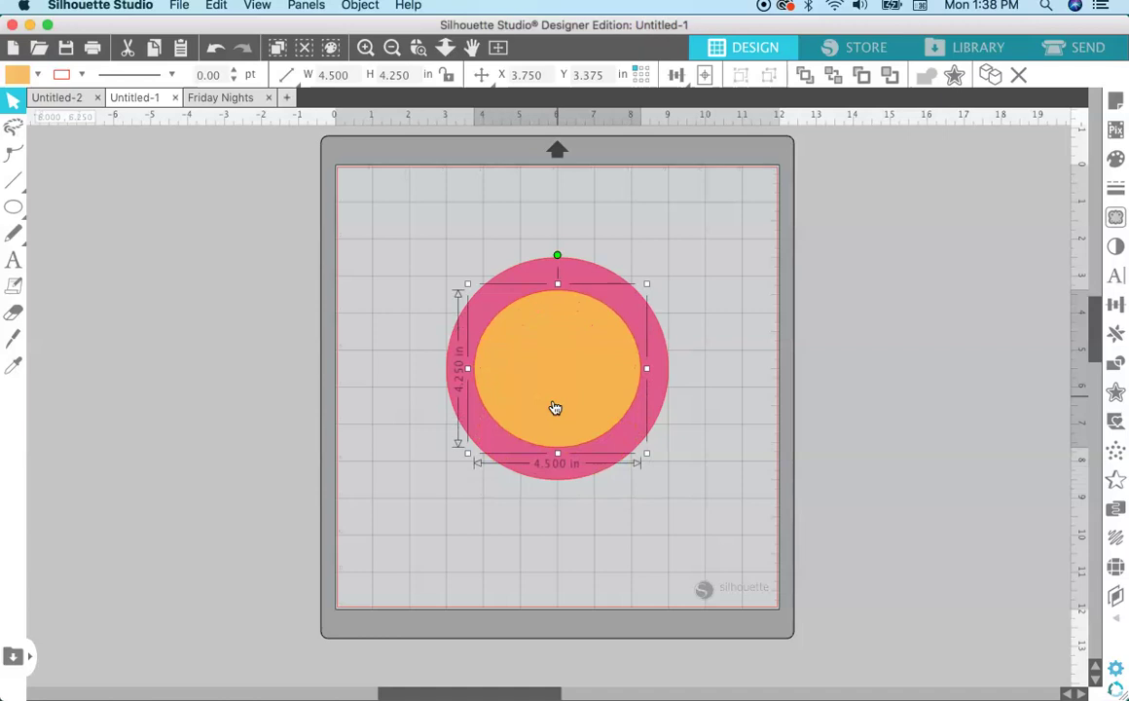
pyautogui.click(709, 398)
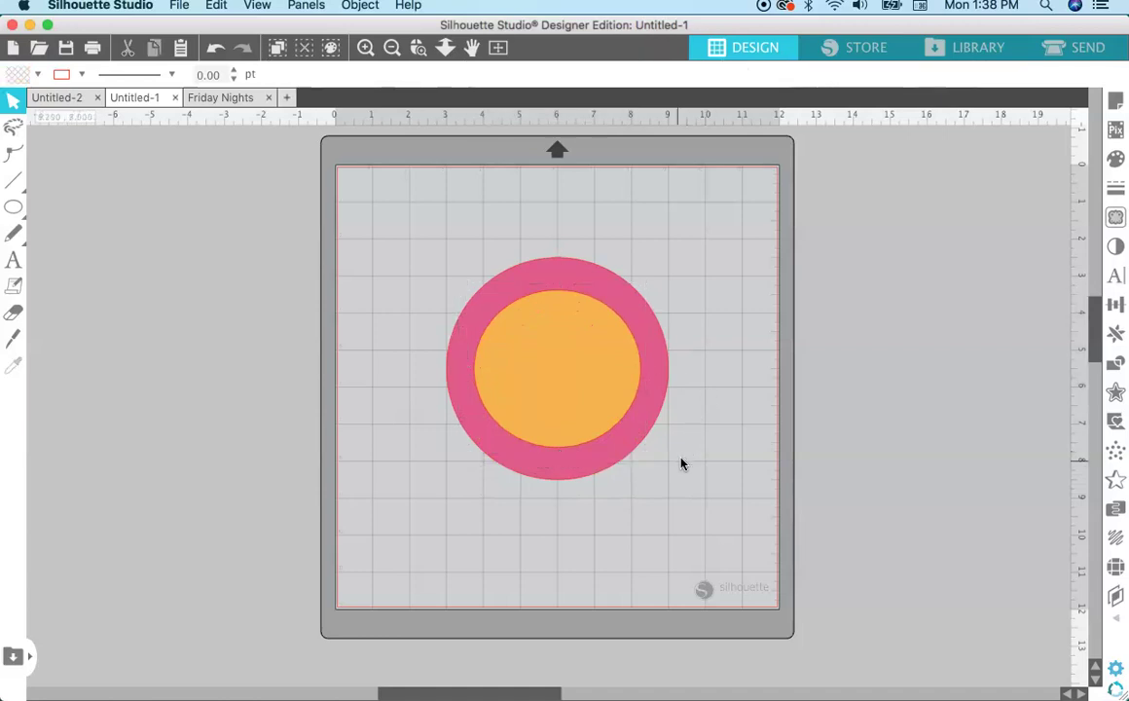
# - Select both circles and make them one compound path, leaving a hollow pink ring
pyautogui.moveTo(680, 482); pyautogui.dragTo(429, 247)
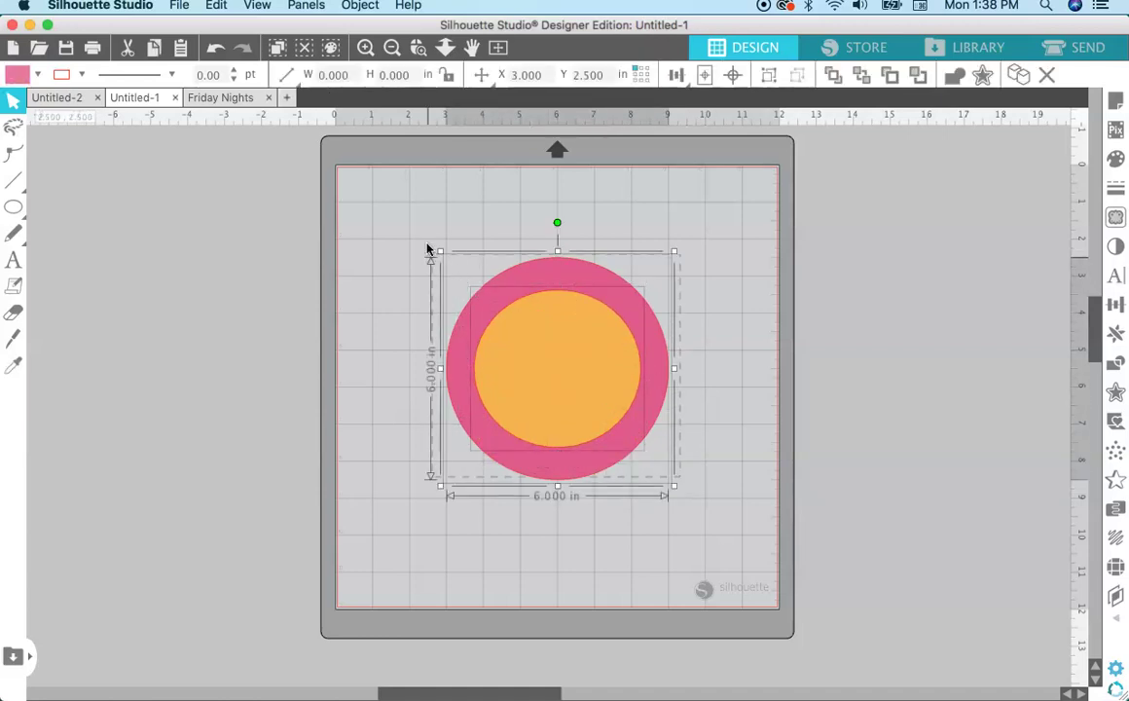
pyautogui.click(360, 5)
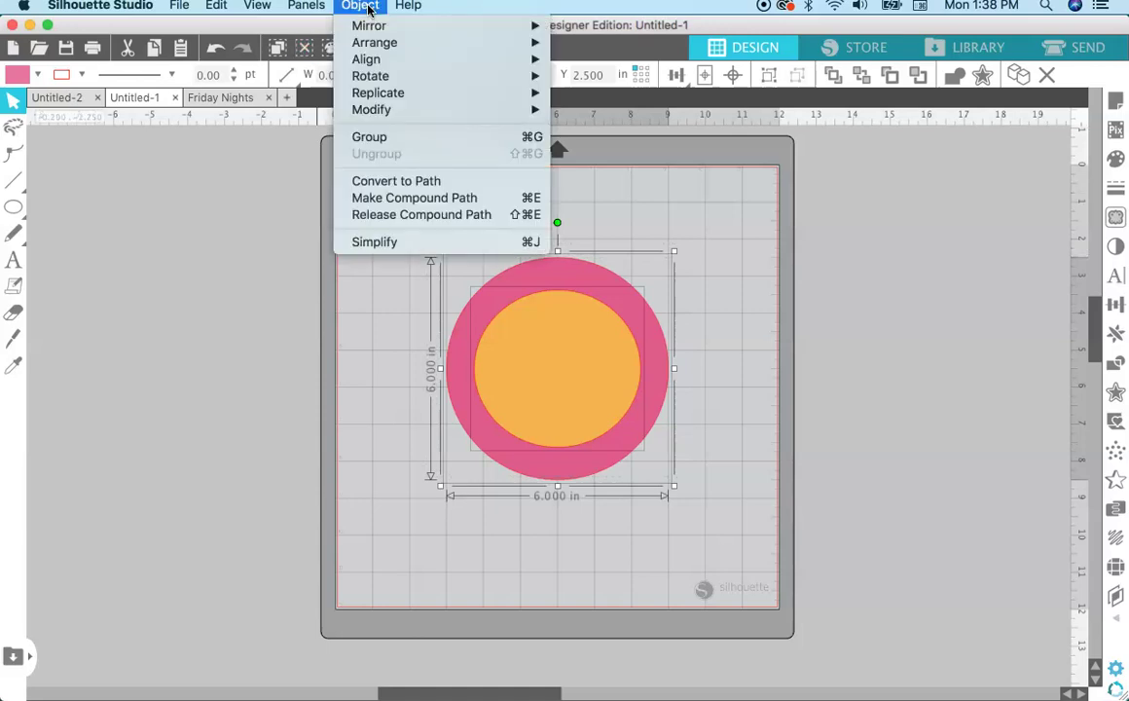
pyautogui.click(414, 201)
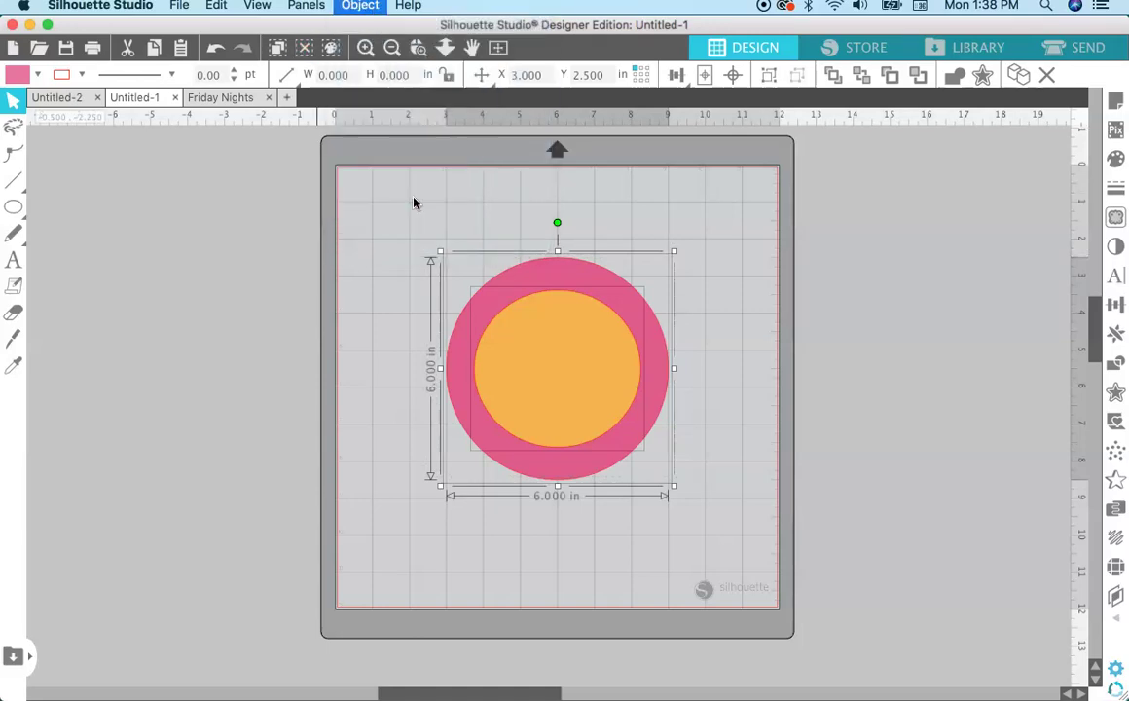
pyautogui.click(694, 267)
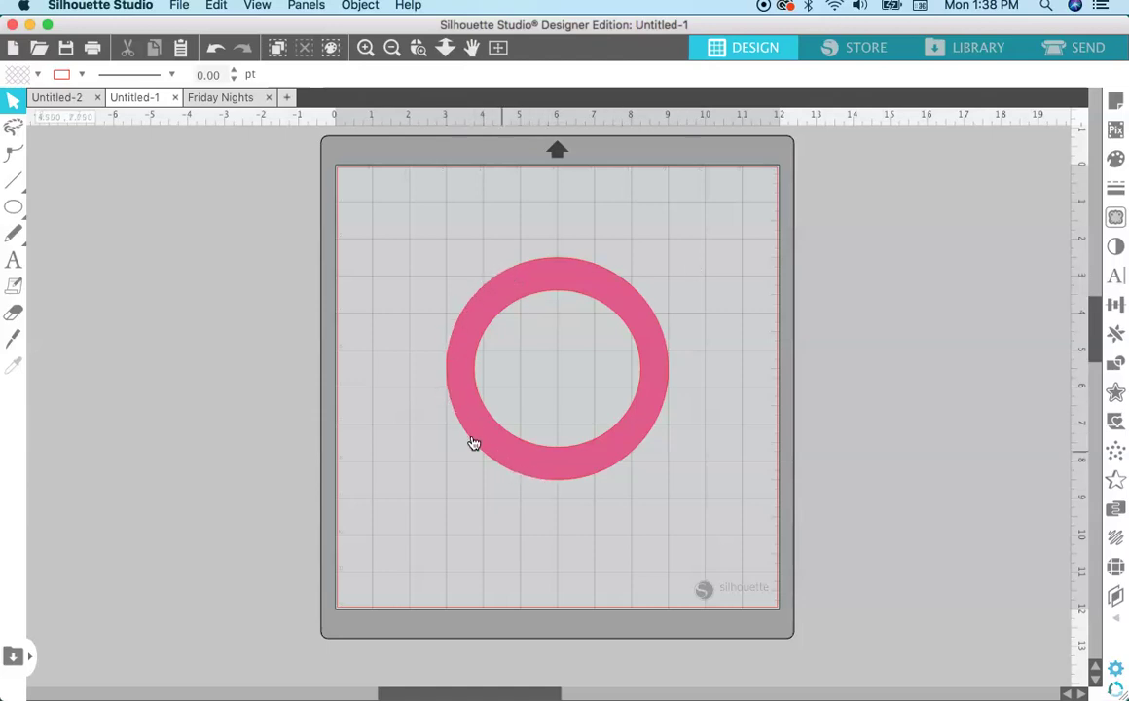
# - Check the pink ring, then bring up the Friday Nights document
pyautogui.click(637, 355)
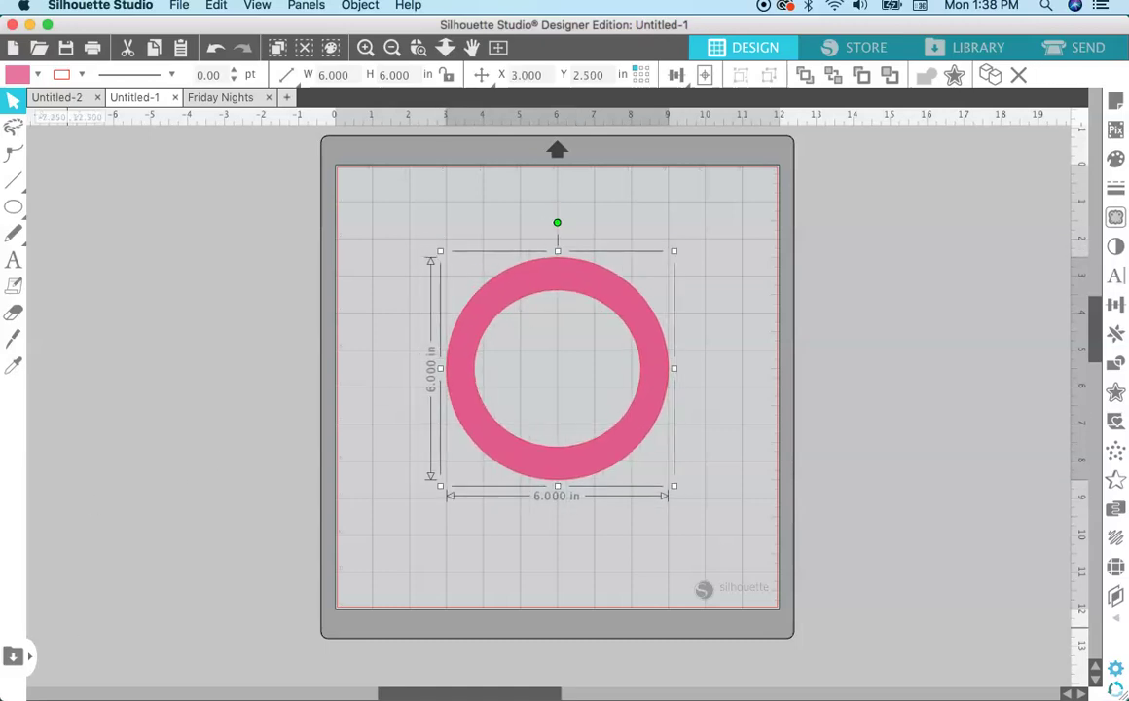
pyautogui.click(216, 445)
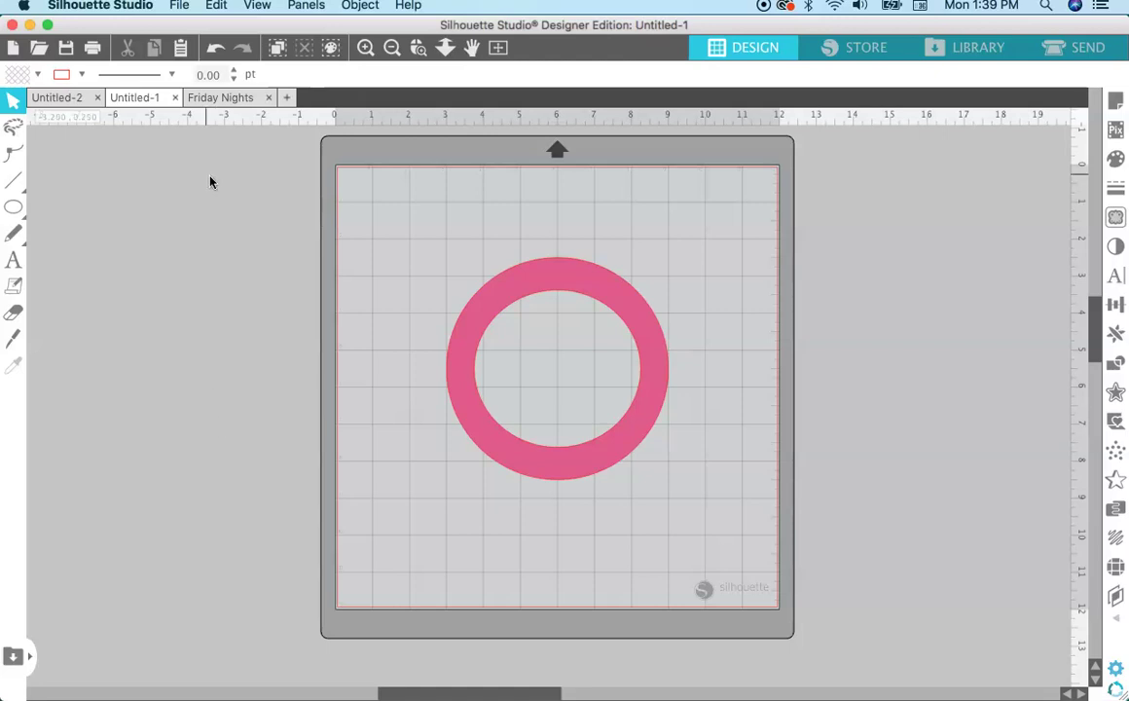
pyautogui.click(224, 98)
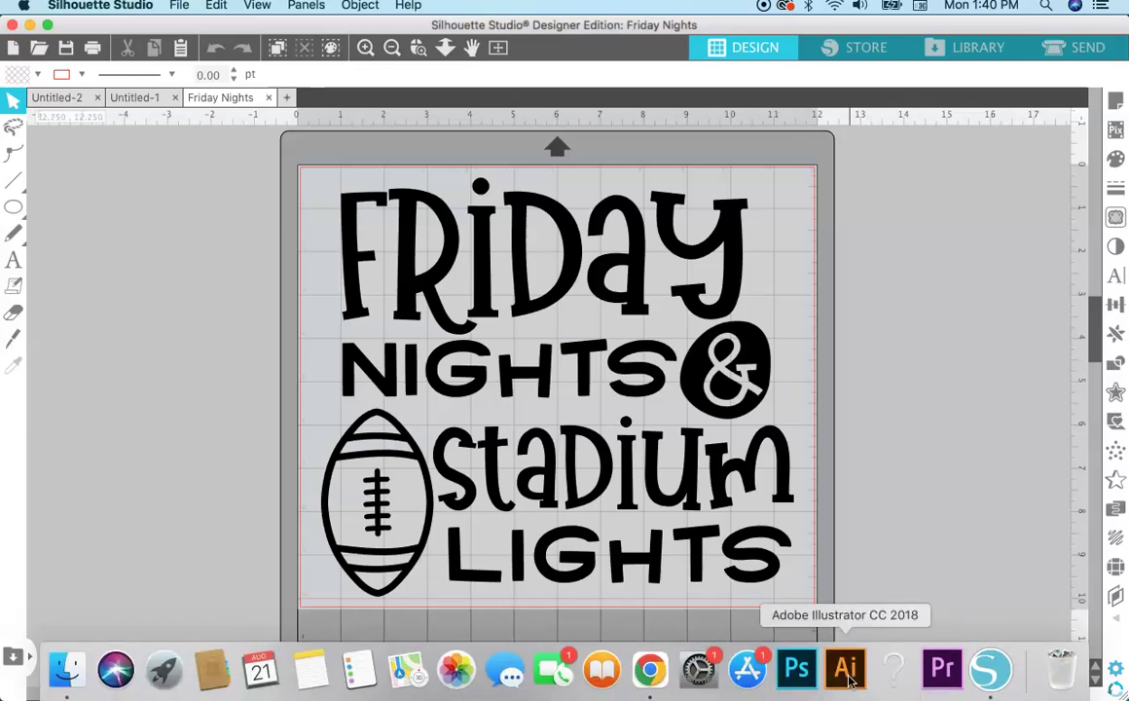
# - Switch to Adobe Illustrator, where Friday Nights.svg is open
pyautogui.click(847, 669)
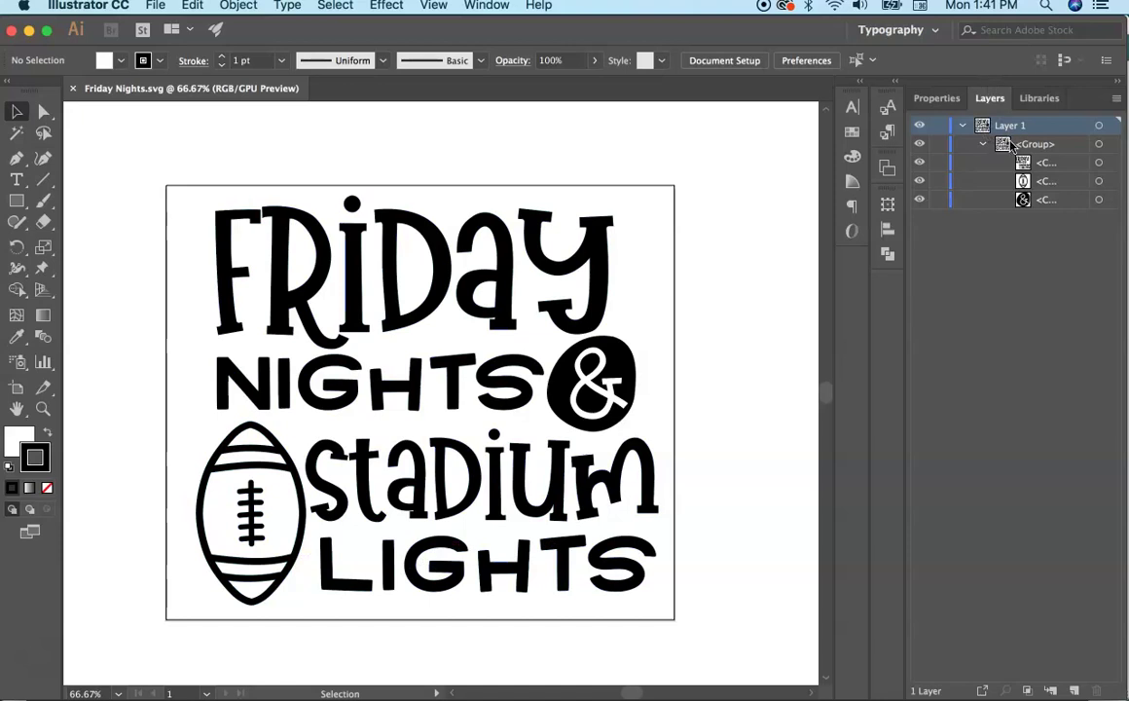
# - Identify the lettering, football and ampersand circle sublayers, and inspect the lettering compound path's options
pyautogui.click(919, 161)
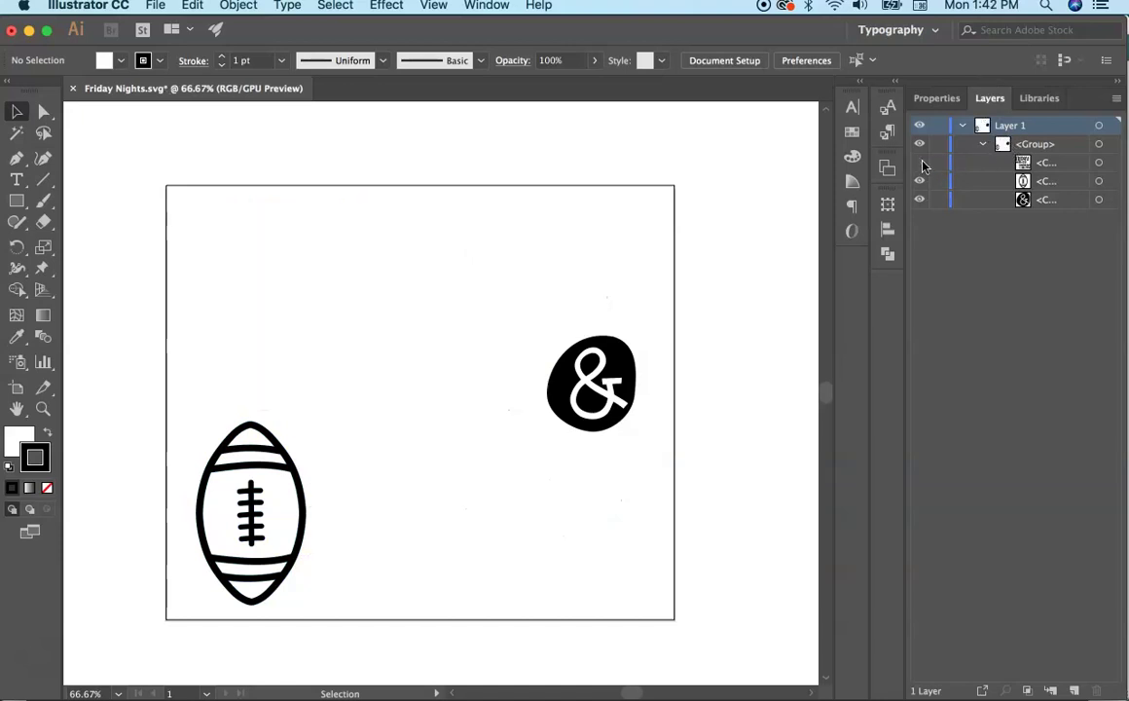
pyautogui.click(920, 164)
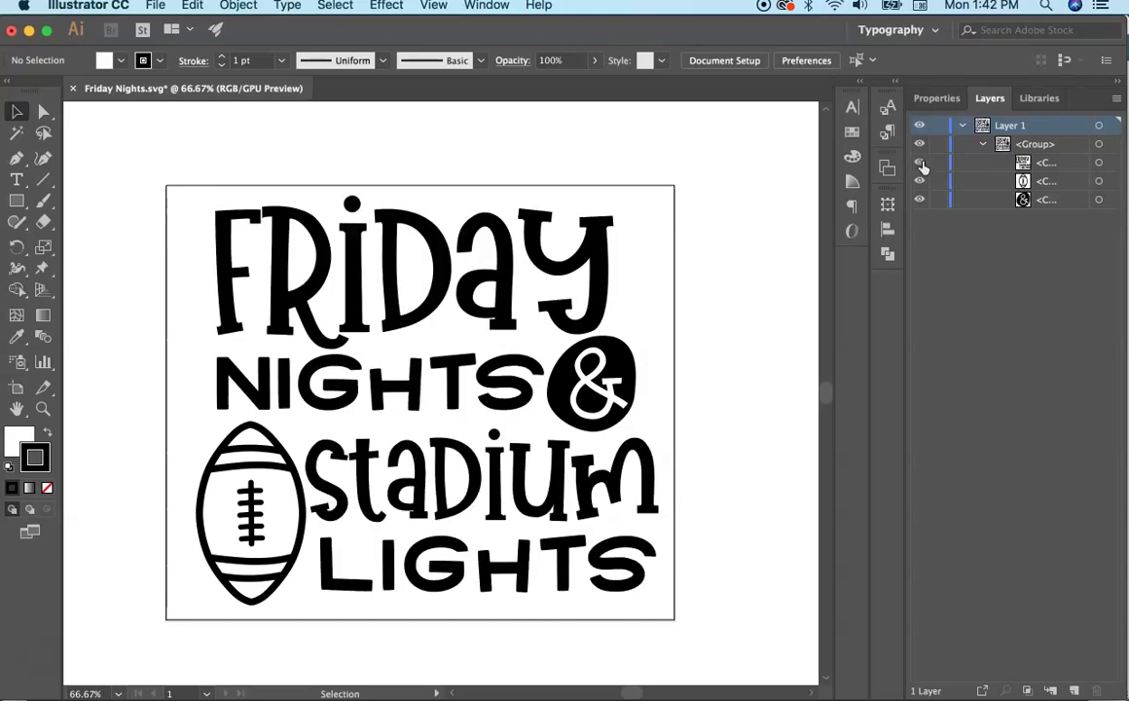
pyautogui.click(920, 182)
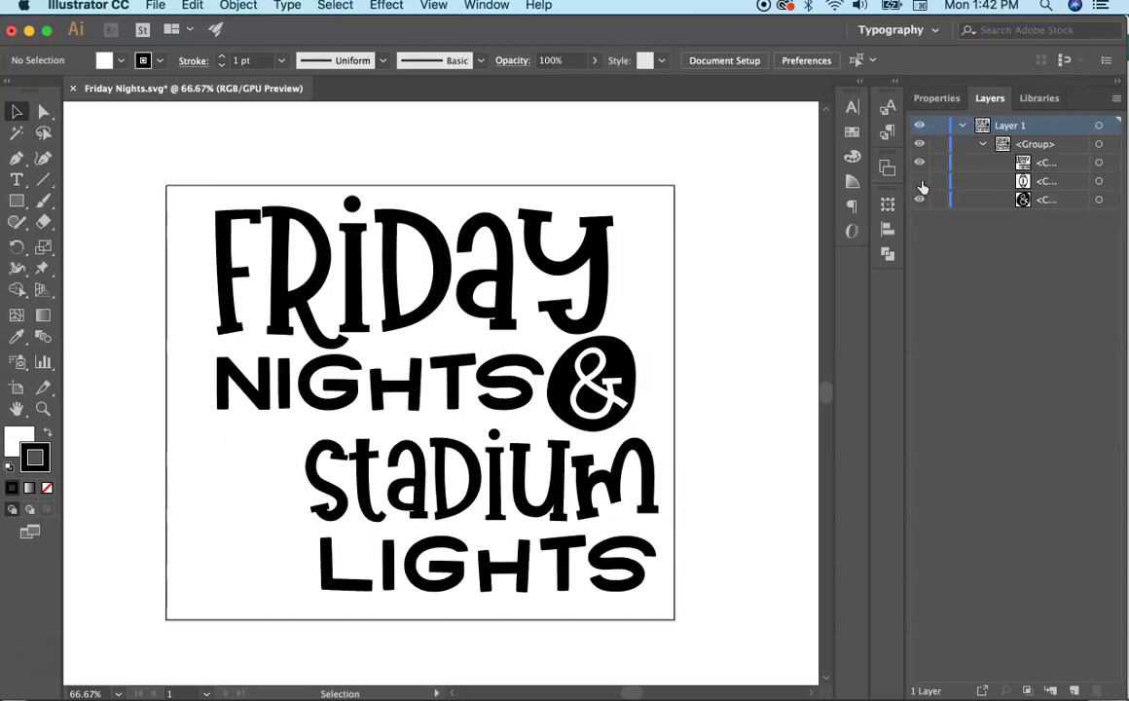
pyautogui.click(921, 182)
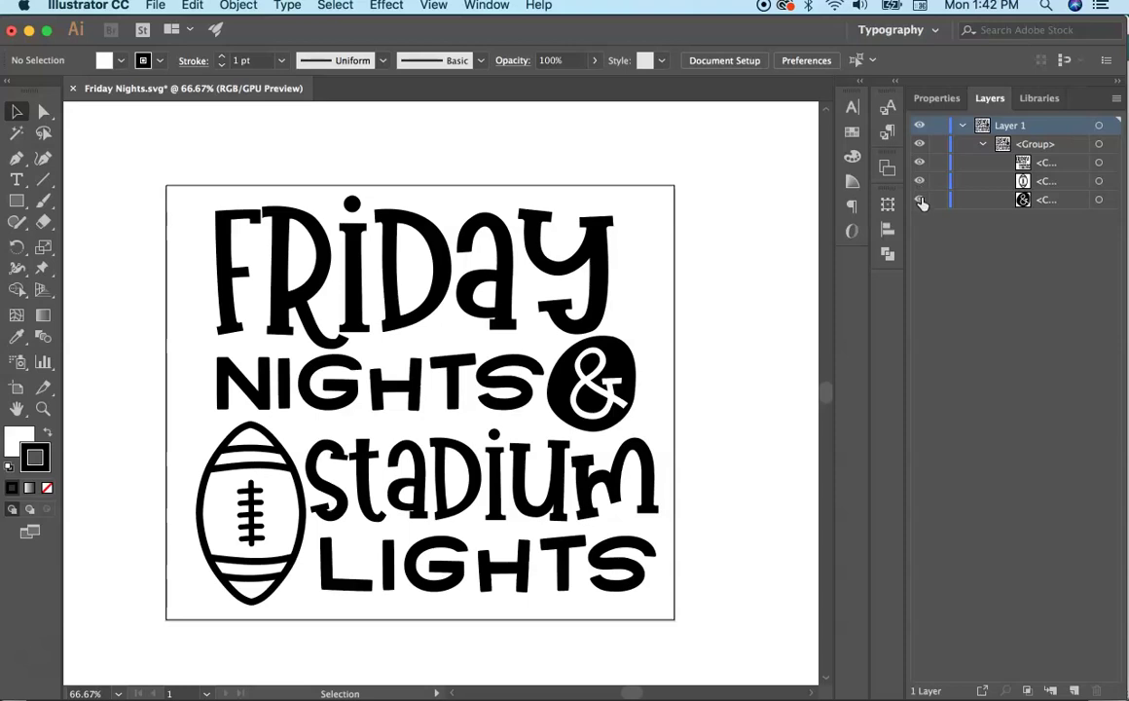
pyautogui.click(920, 200)
pyautogui.click(920, 200)
pyautogui.doubleClick(1061, 168)
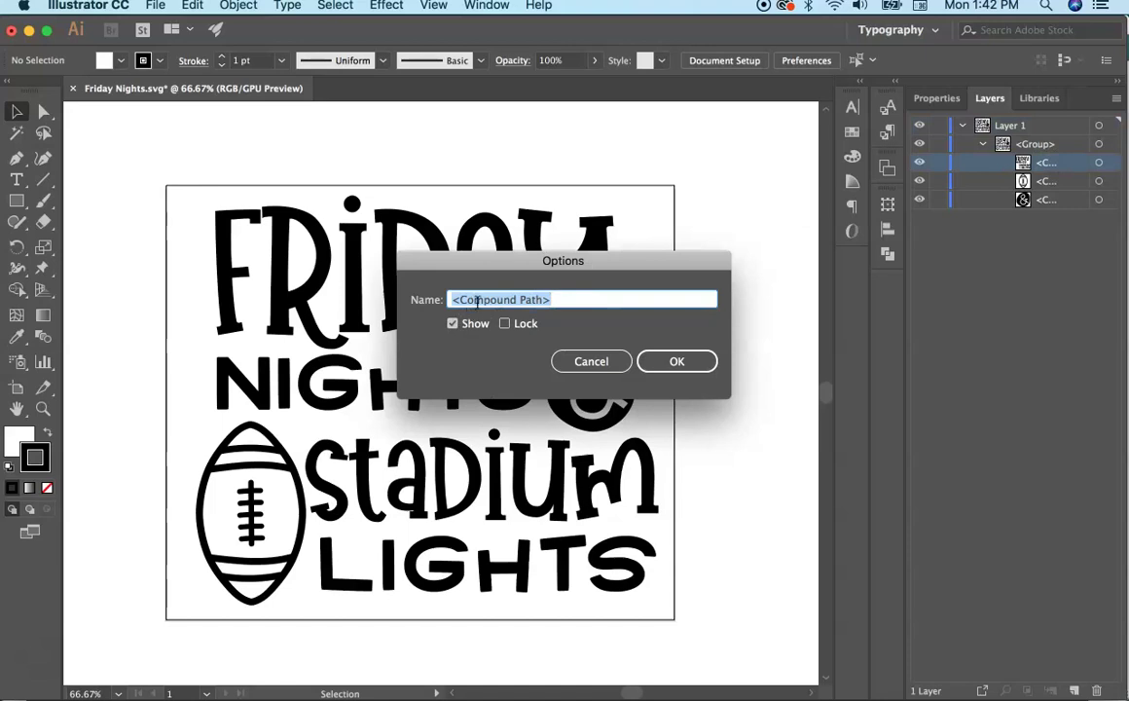
pyautogui.click(667, 361)
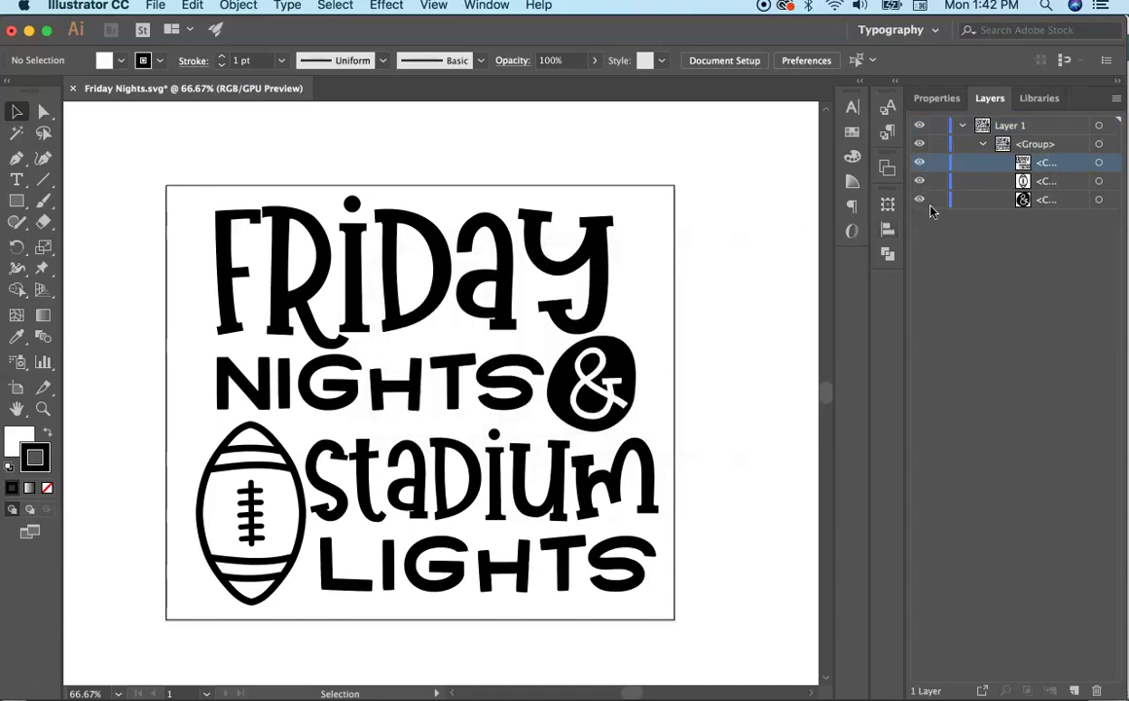
# - Toggle the lettering, football and ampersand circle sublayers off and back on
pyautogui.click(919, 164)
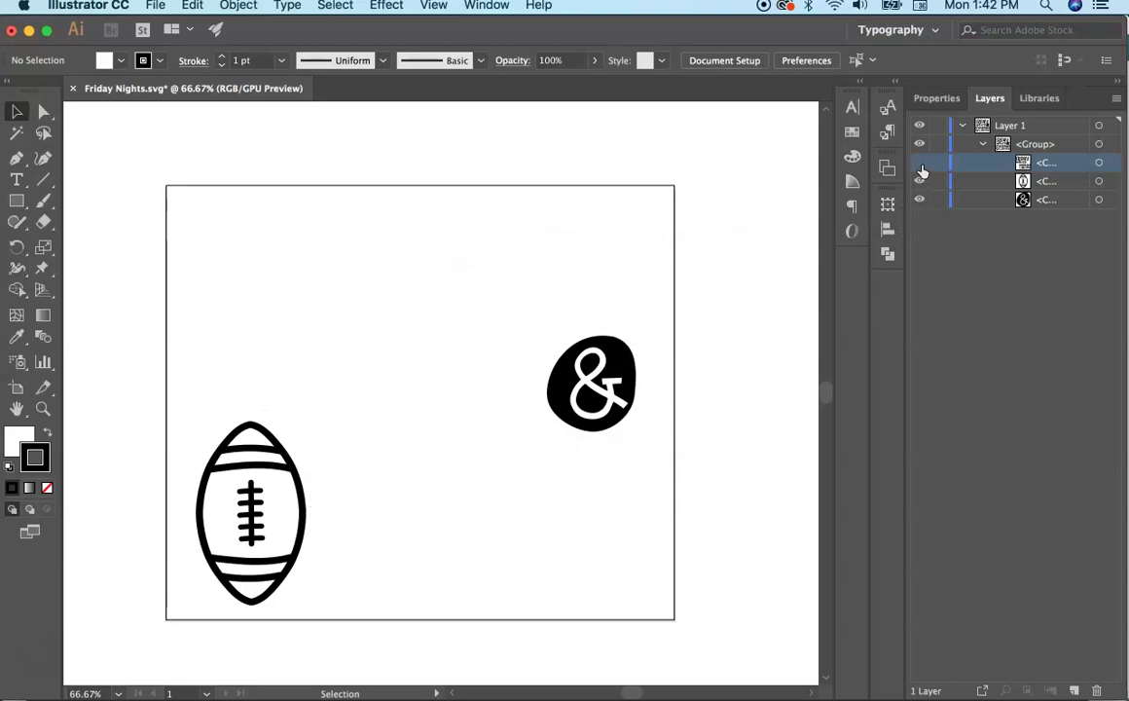
pyautogui.click(919, 165)
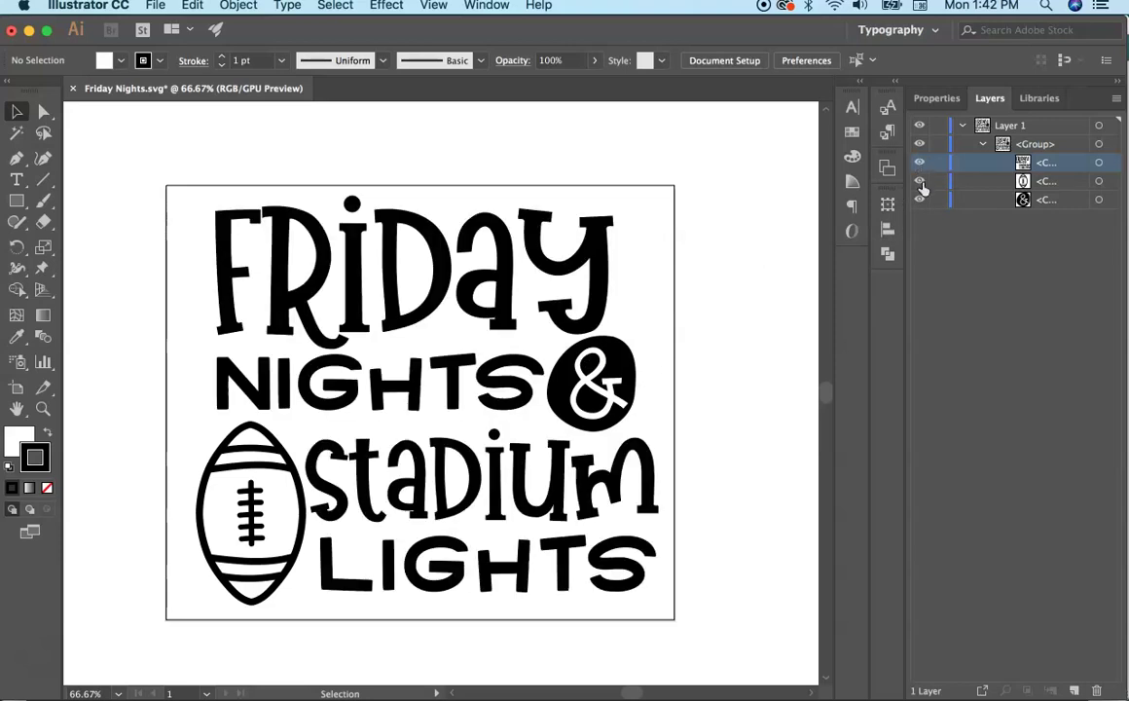
pyautogui.click(919, 181)
pyautogui.click(920, 181)
pyautogui.click(920, 200)
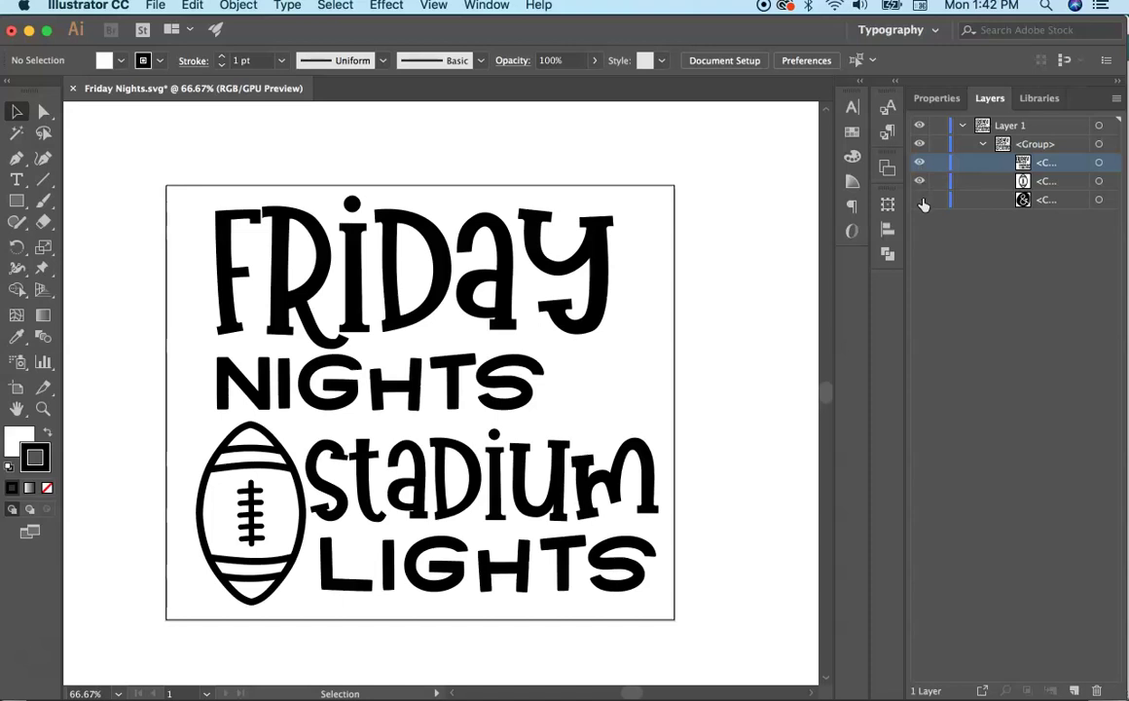
pyautogui.click(921, 200)
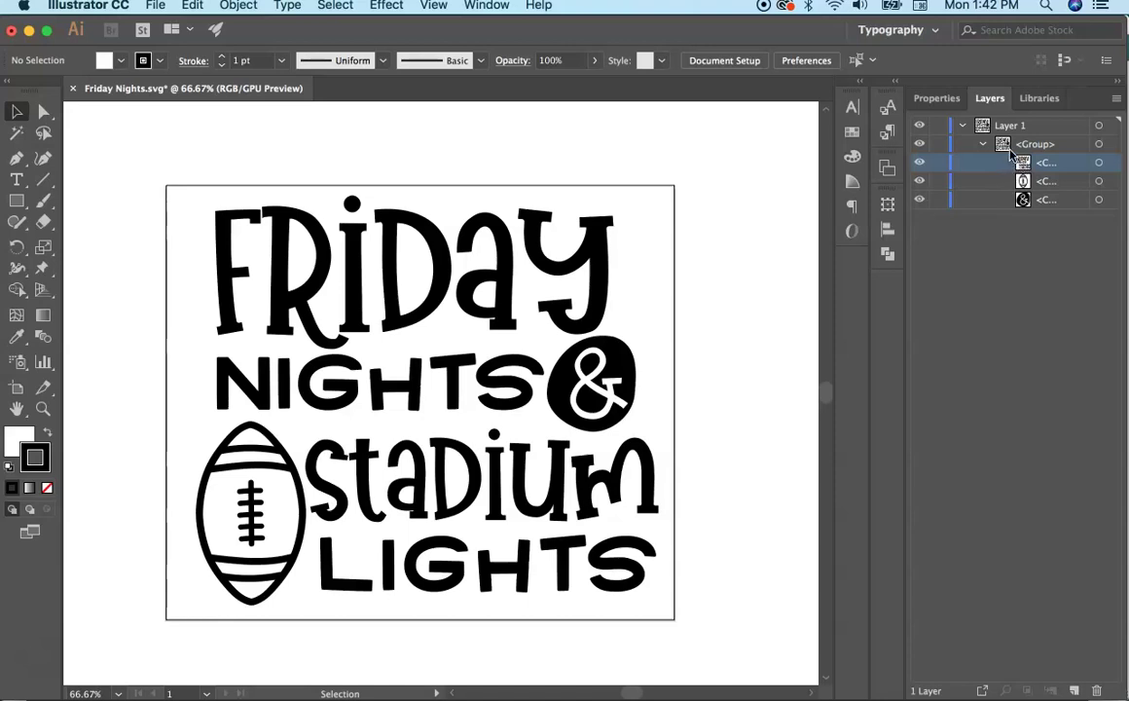
# - Collapse the <Group> layer and hide all of the Friday Nights artwork
pyautogui.click(984, 146)
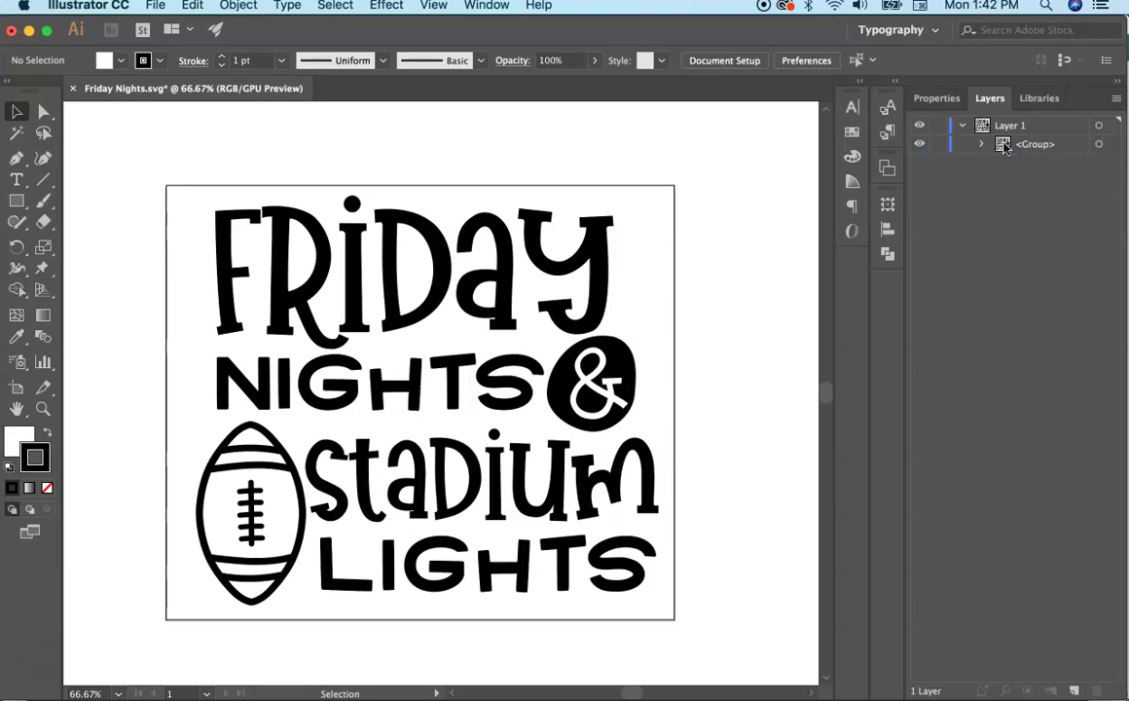
pyautogui.click(920, 145)
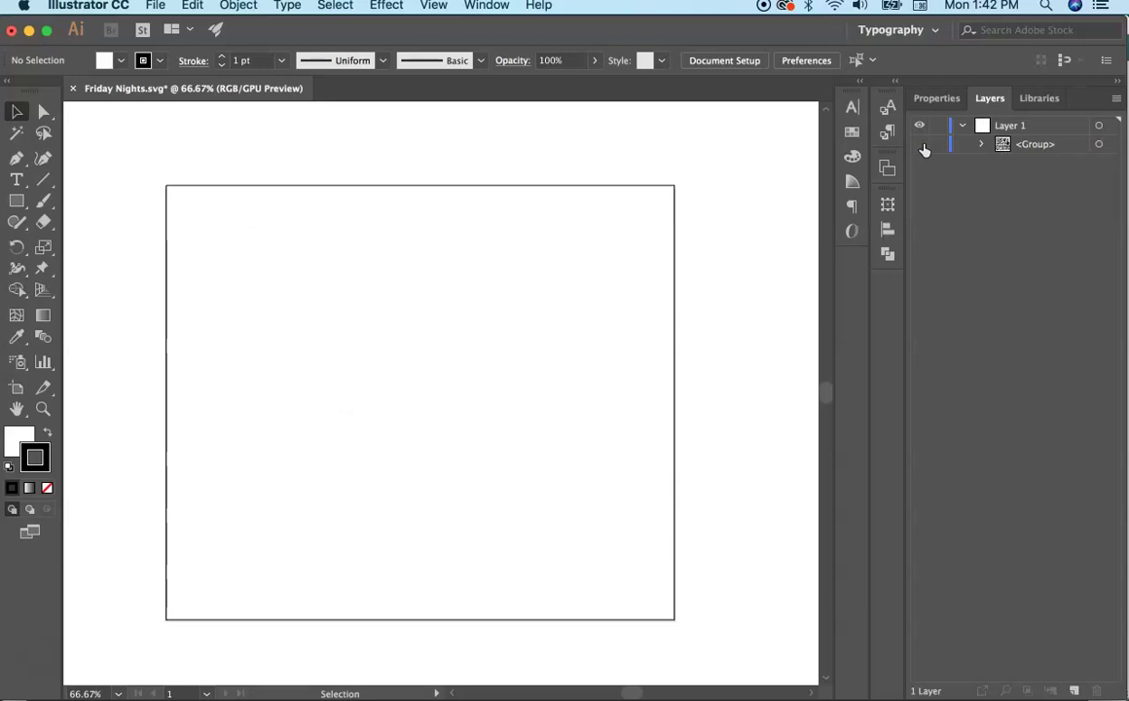
pyautogui.click(922, 145)
pyautogui.click(922, 145)
# - Make the Friday Nights artwork visible again in Illustrator
pyautogui.click(922, 145)
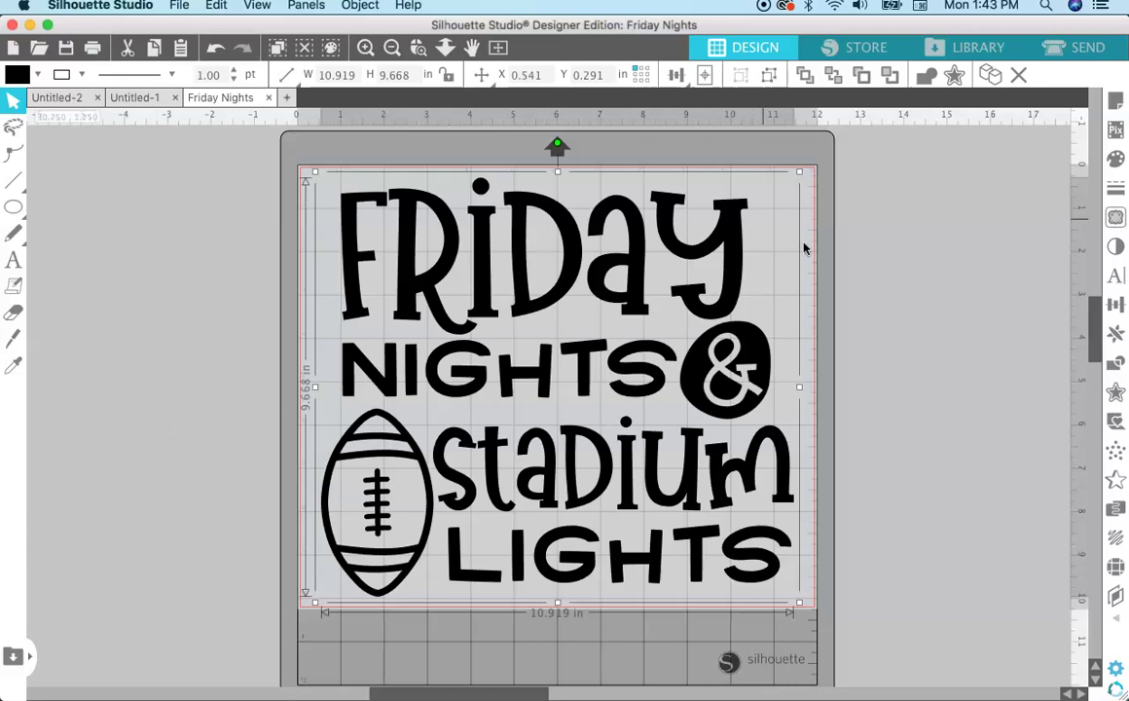
pyautogui.click(859, 302)
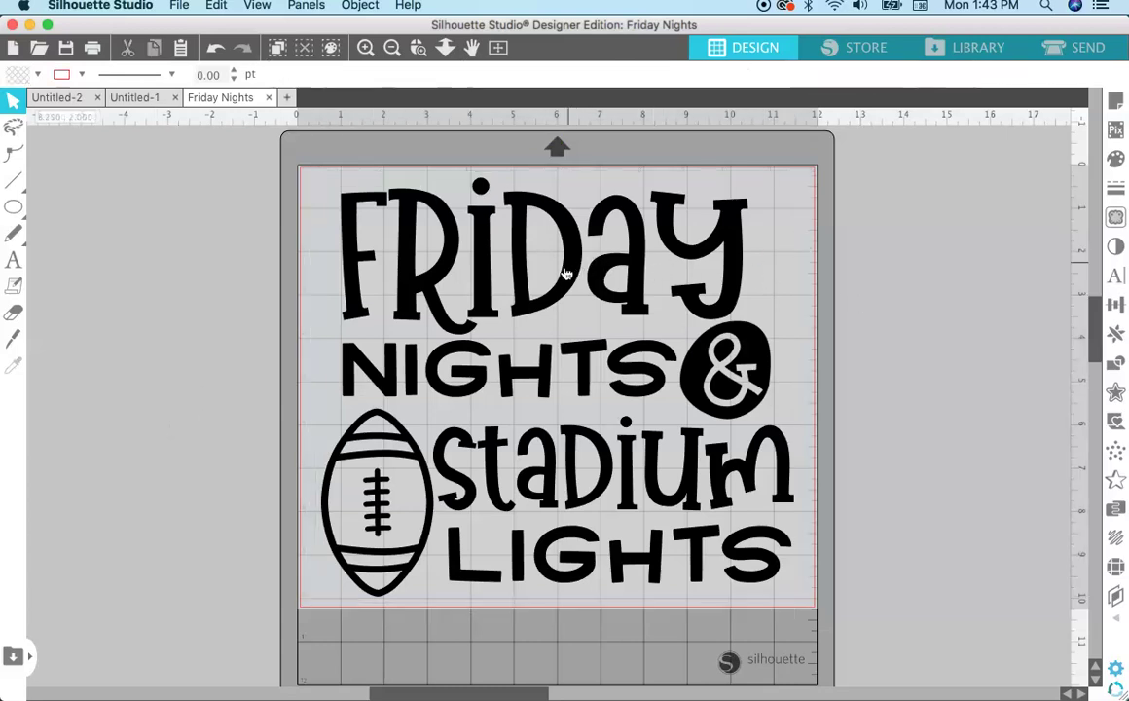
pyautogui.click(564, 275)
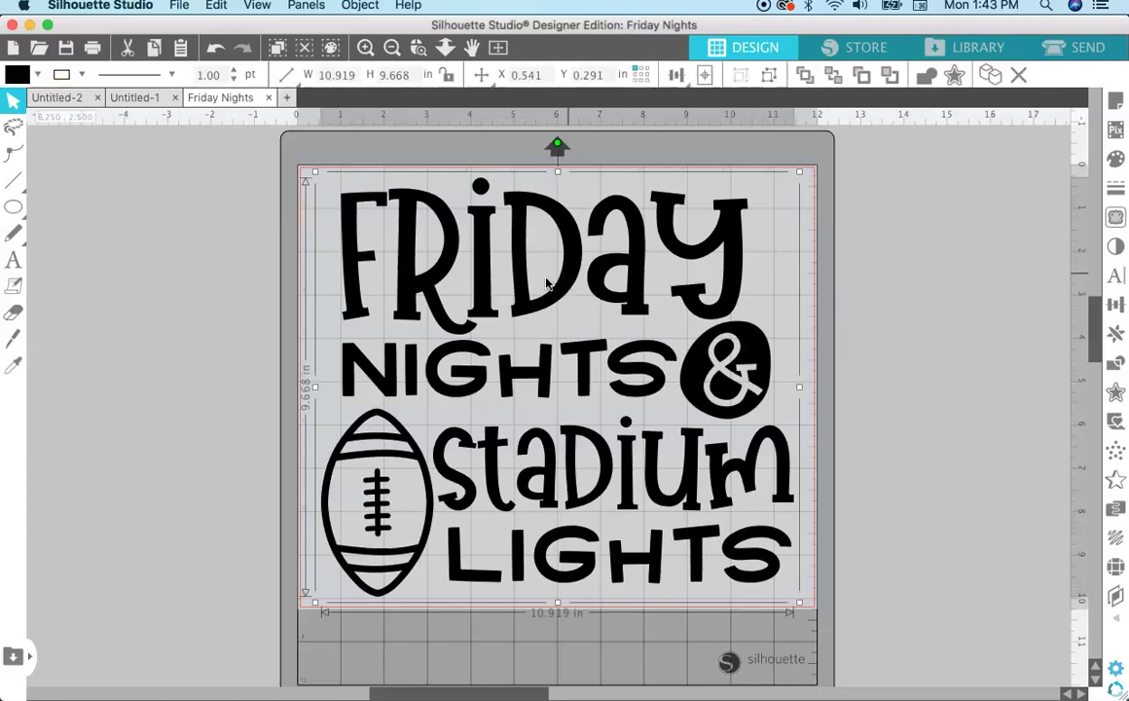
pyautogui.moveTo(569, 281)
pyautogui.mouseDown()
pyautogui.moveTo(525, 283)
pyautogui.moveTo(580, 277)
pyautogui.moveTo(569, 276)
pyautogui.mouseUp()
# - Ungroup the design and select the 2.597 × 4.340 in football alone to confirm it's separate
pyautogui.click(362, 6)
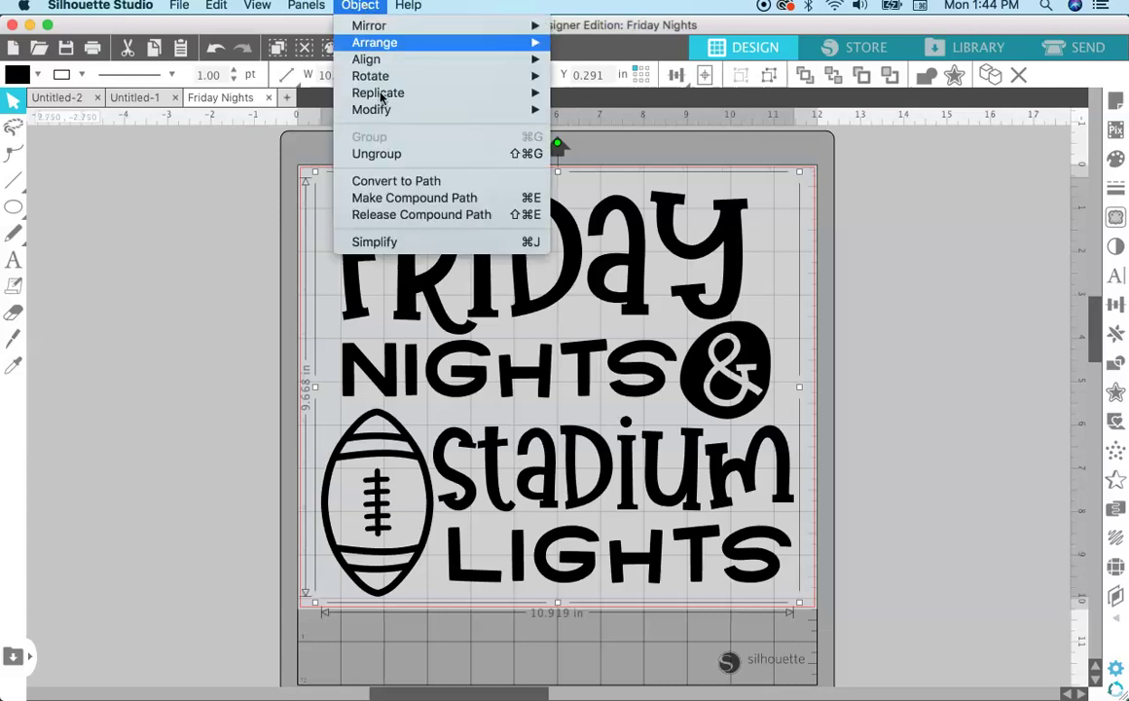
pyautogui.click(394, 157)
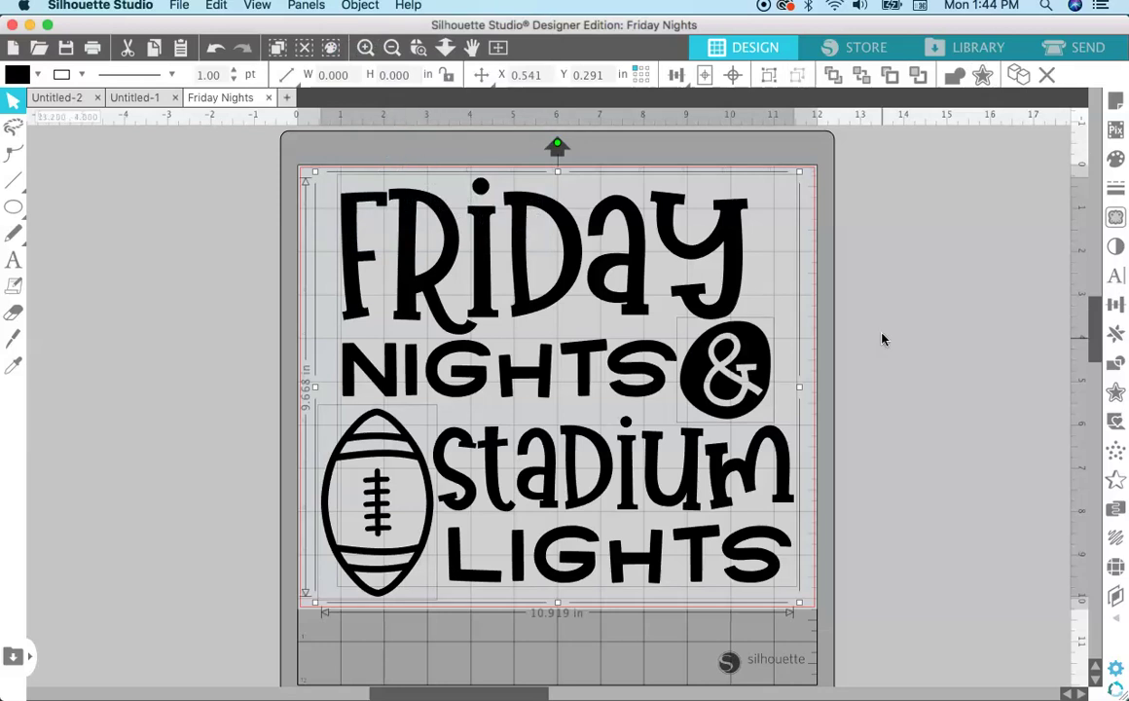
pyautogui.click(802, 309)
pyautogui.click(401, 444)
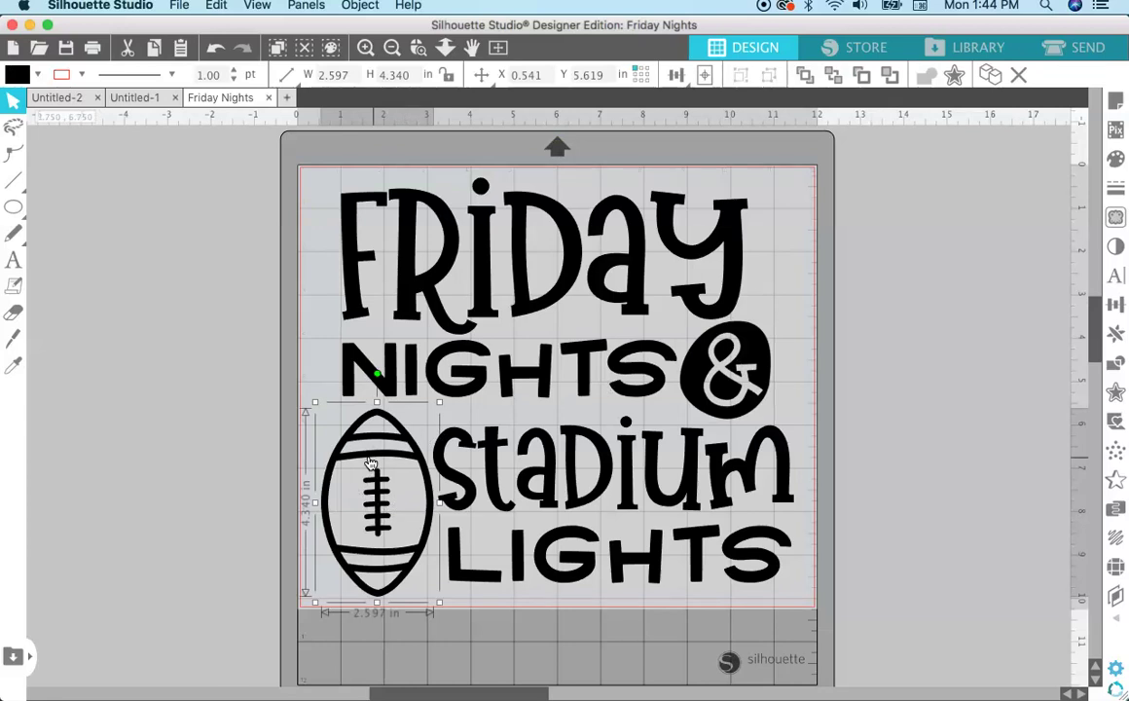
# - Select all Friday Nights pieces, nudge them up and back into place, then reselect the whole design
pyautogui.click(745, 368)
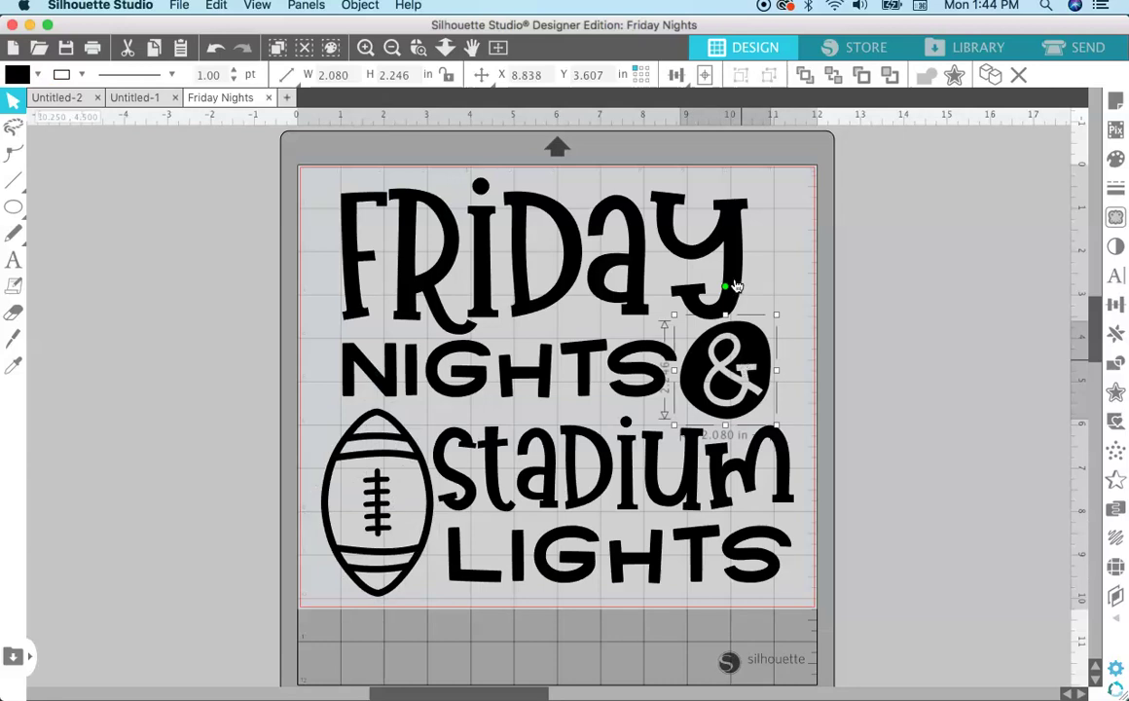
pyautogui.press('super+a')
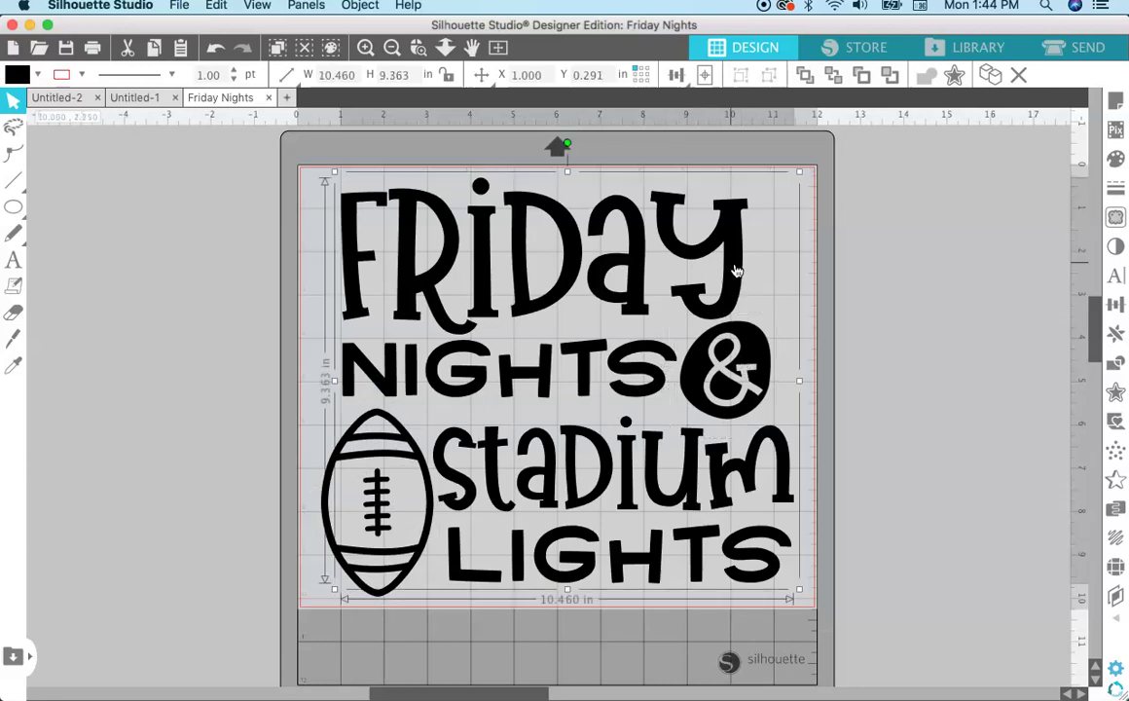
pyautogui.press('Up')
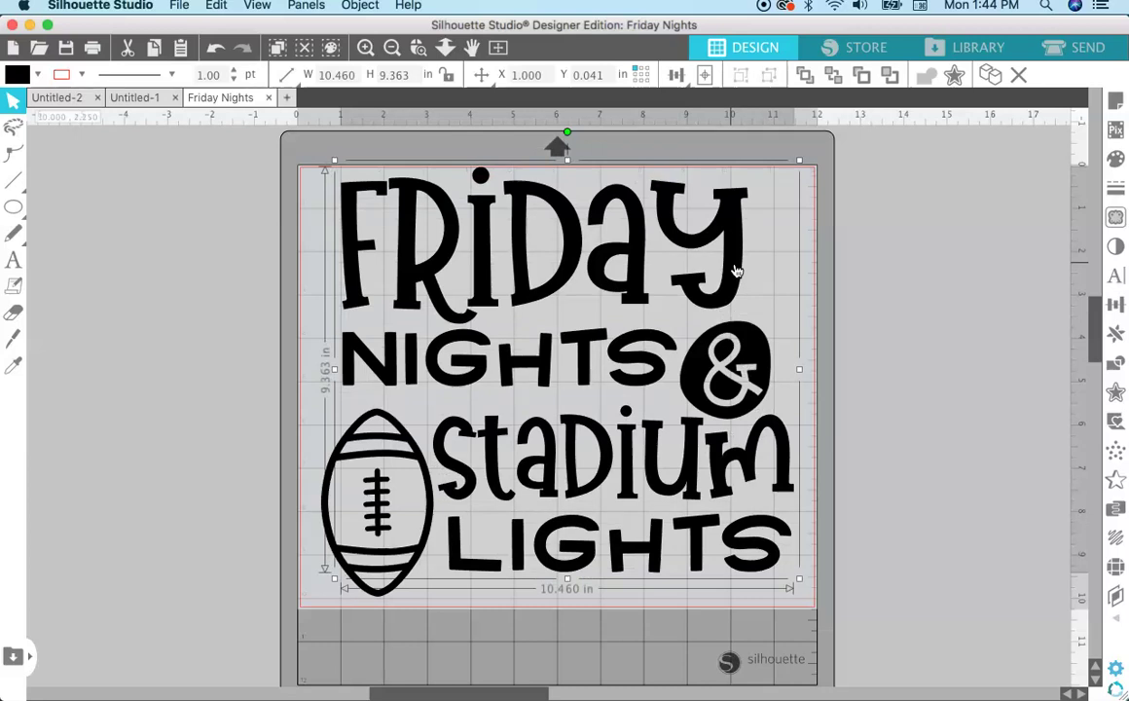
pyautogui.press('super+z')
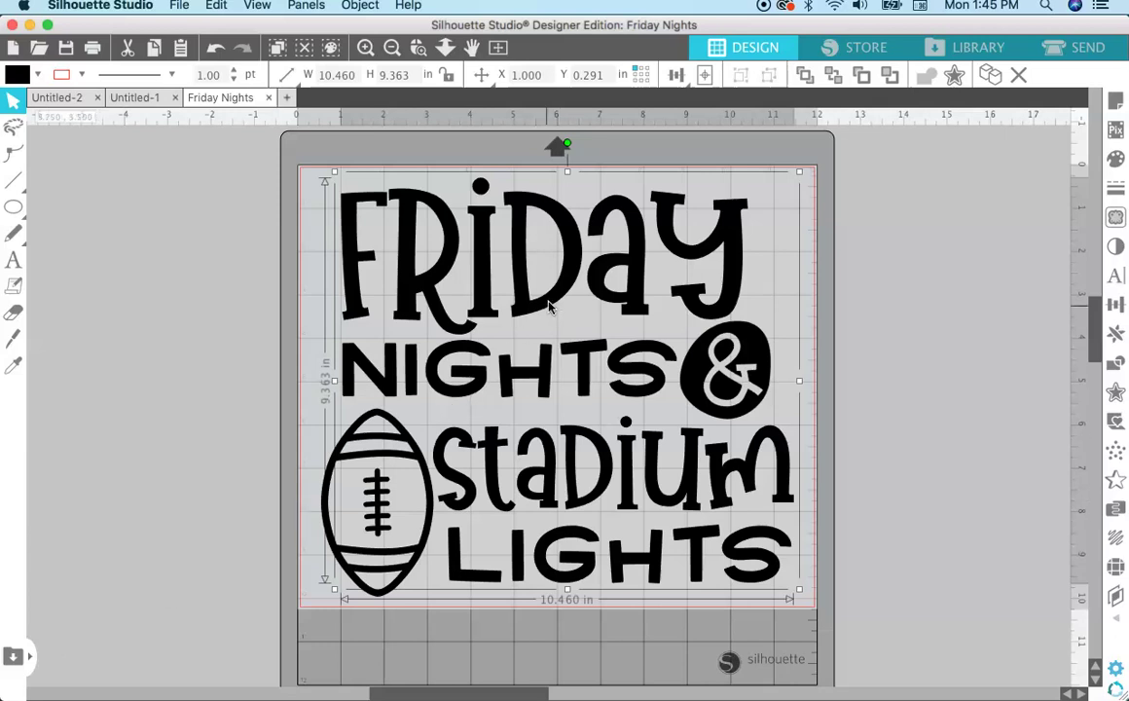
pyautogui.click(965, 222)
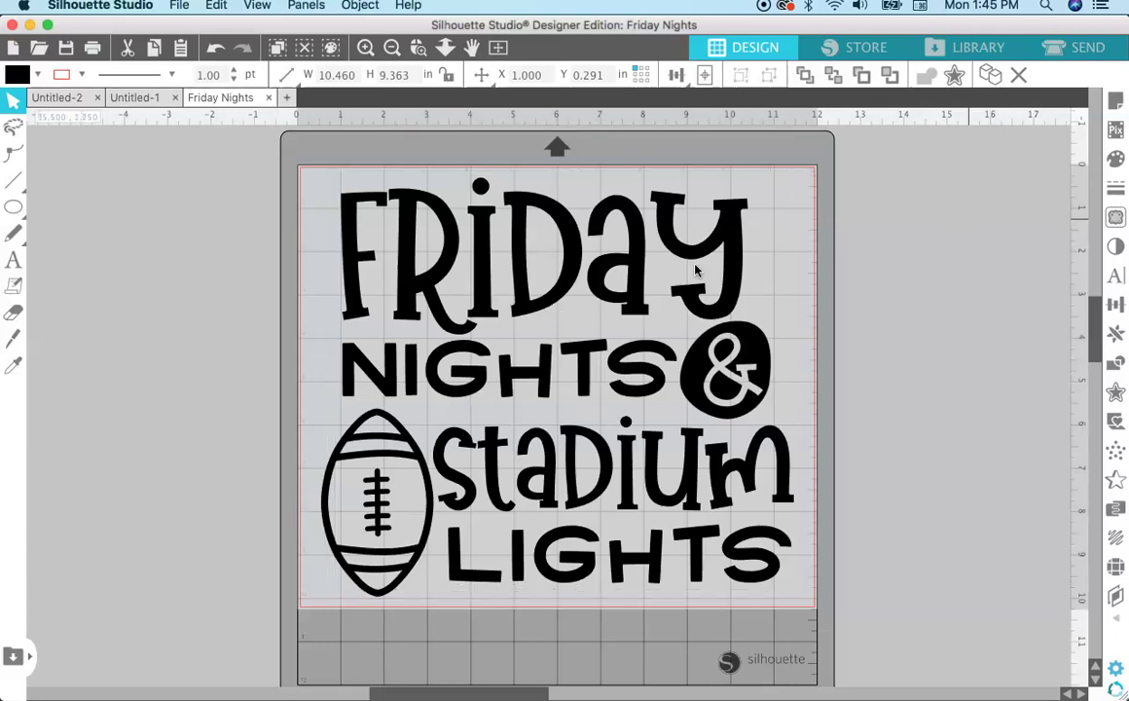
pyautogui.click(578, 286)
pyautogui.press('Up')
pyautogui.press('Up')
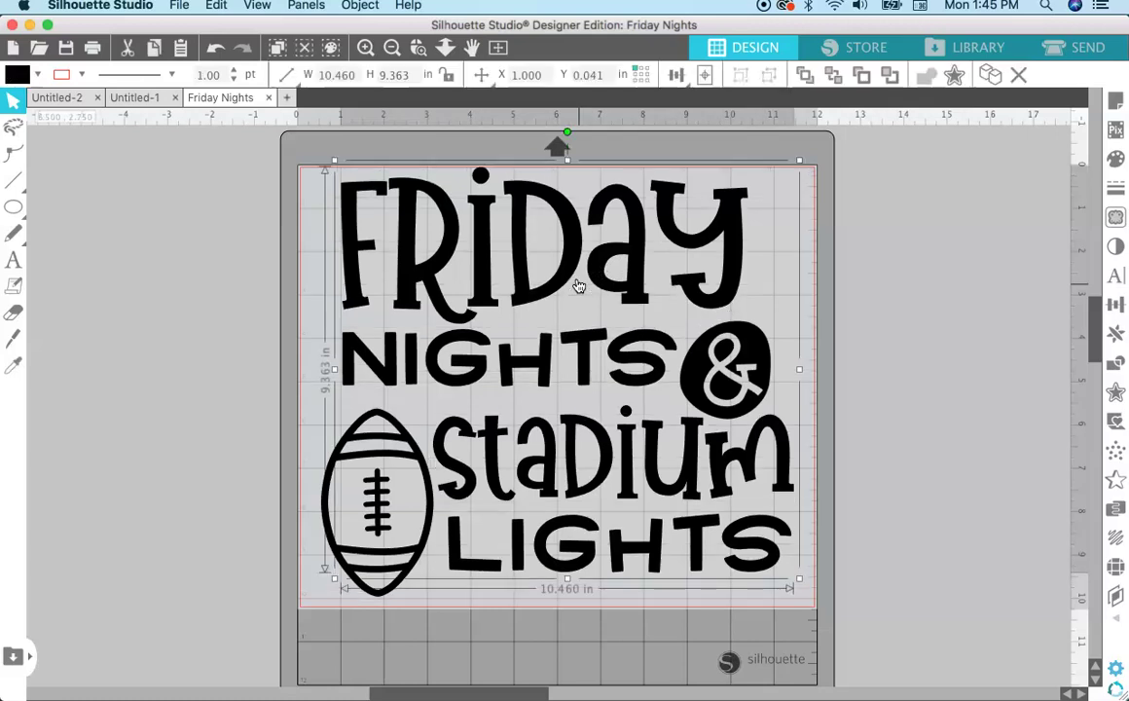
pyautogui.press('Down')
pyautogui.press('Down')
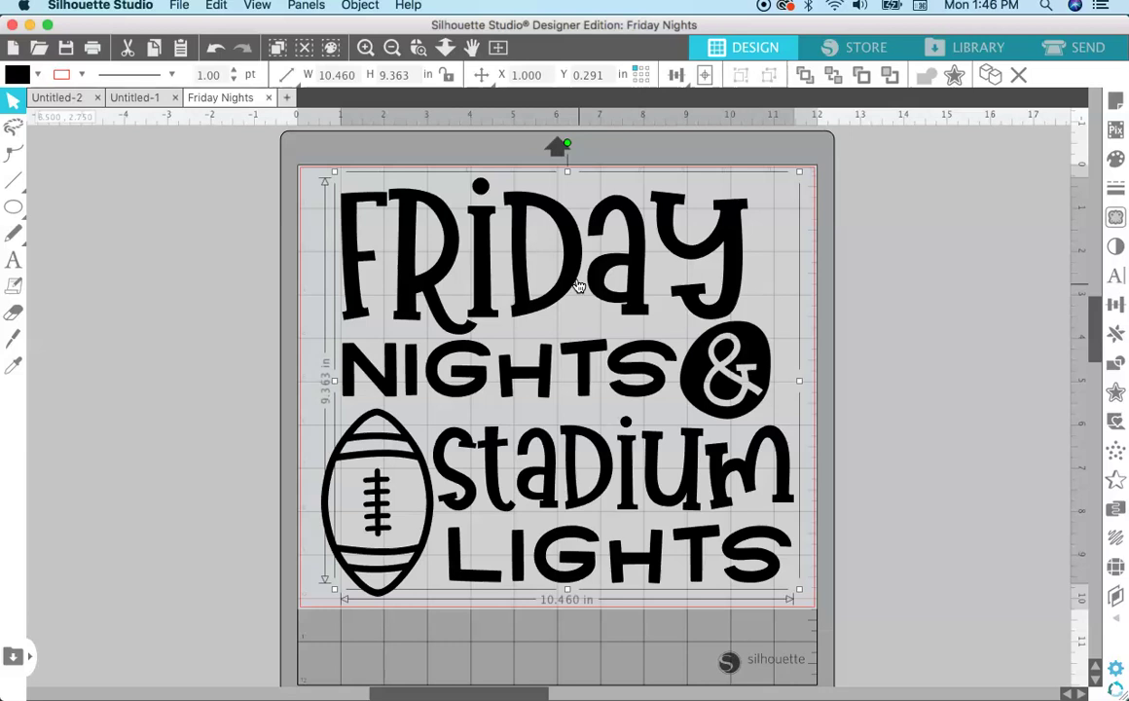
pyautogui.click(885, 305)
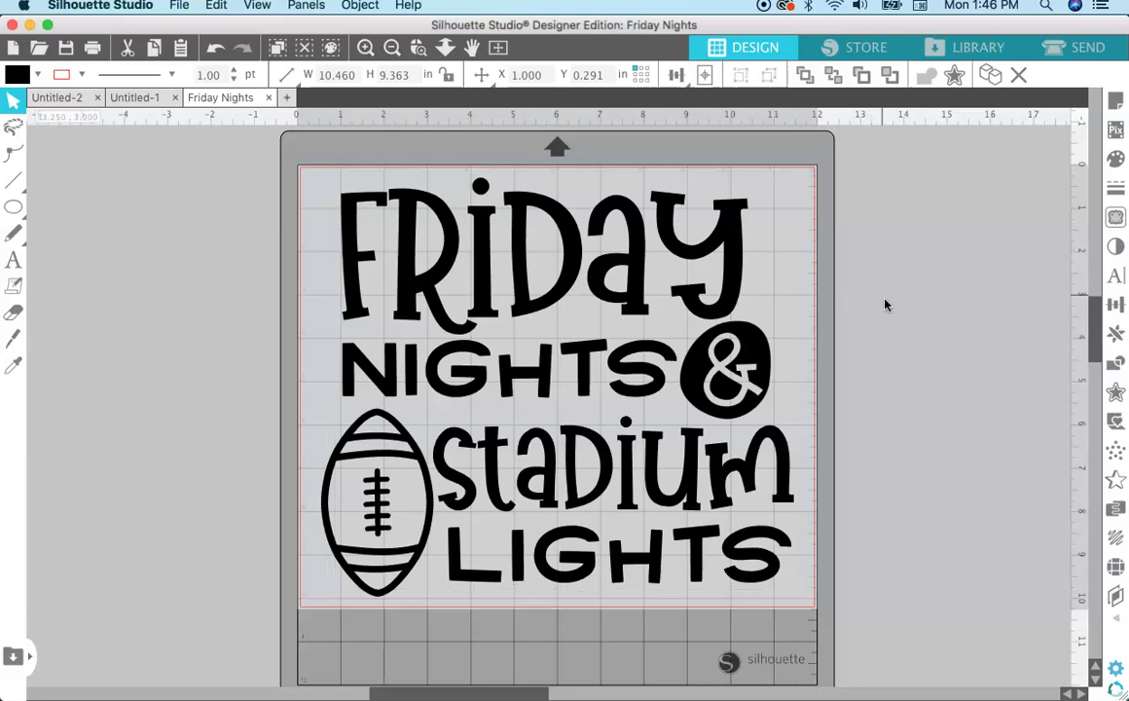
pyautogui.click(574, 262)
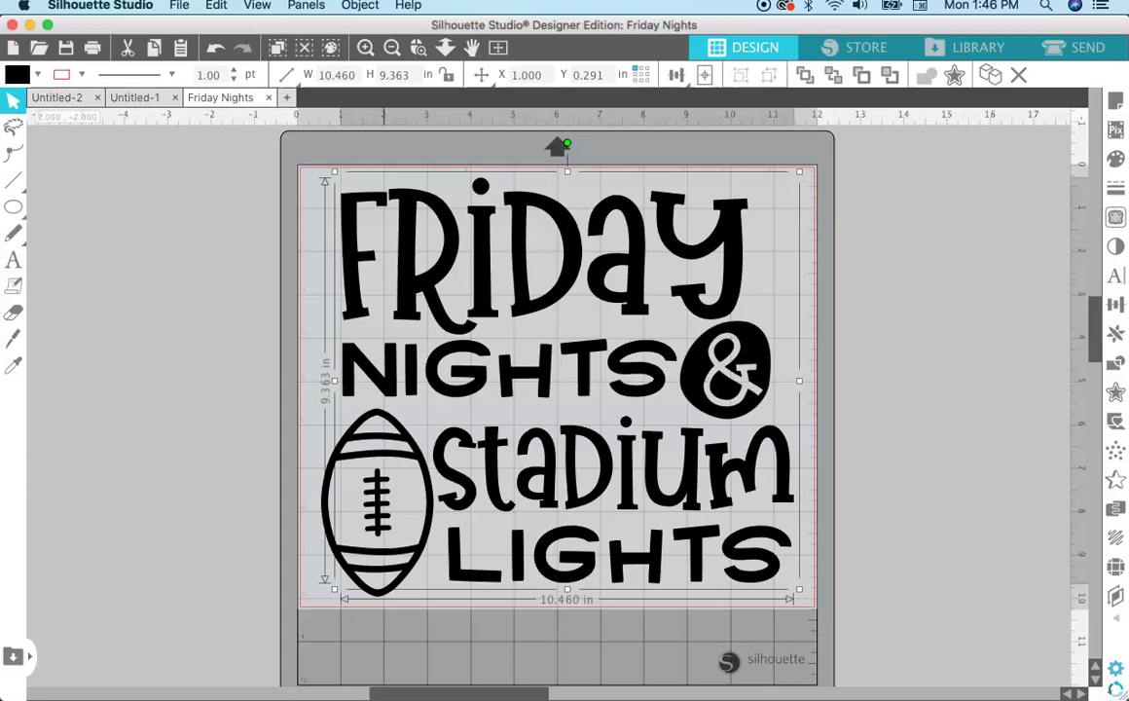
pyautogui.click(359, 6)
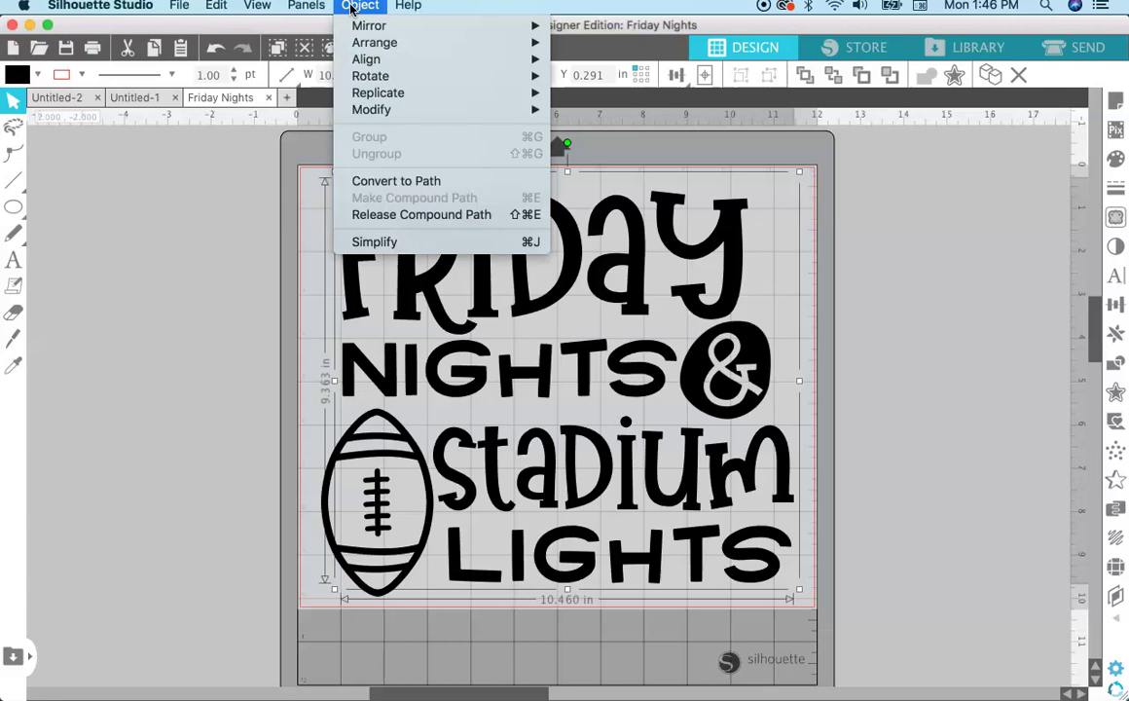
# - Release the Friday Nights compound paths so the letter holes fill, then switch to Untitled-2
pyautogui.click(396, 215)
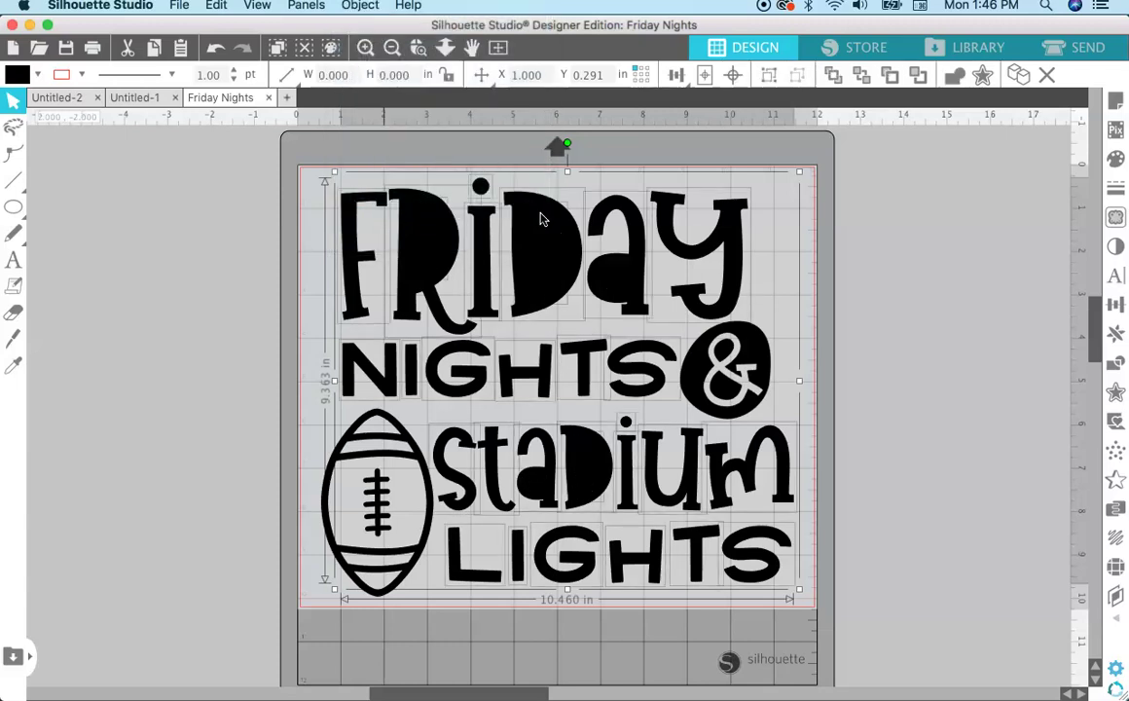
pyautogui.click(661, 288)
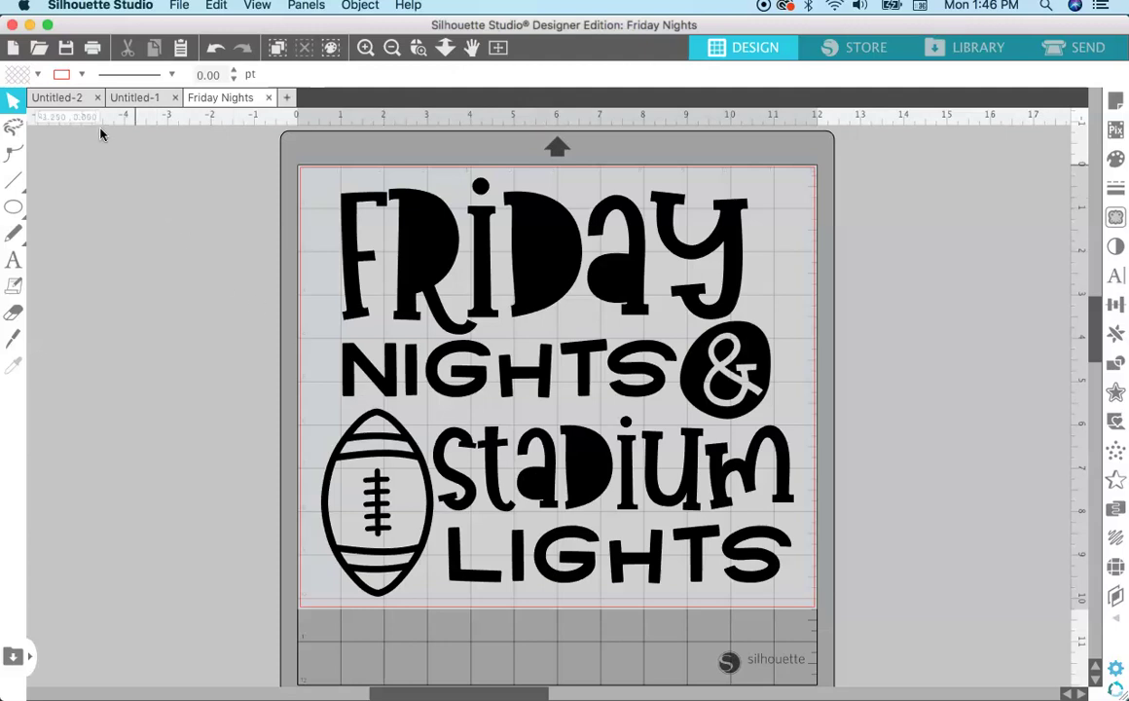
pyautogui.click(62, 98)
# - In Untitled-1, release the pink ring's compound path into two solid circles
pyautogui.click(134, 98)
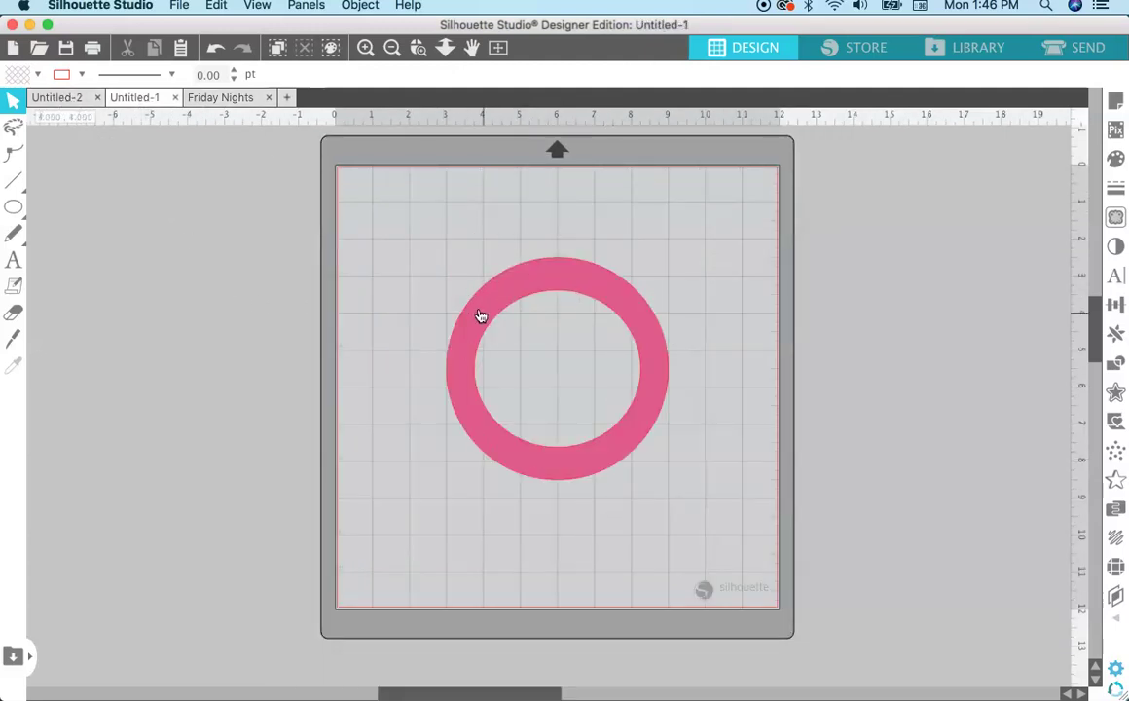
pyautogui.press('super+z')
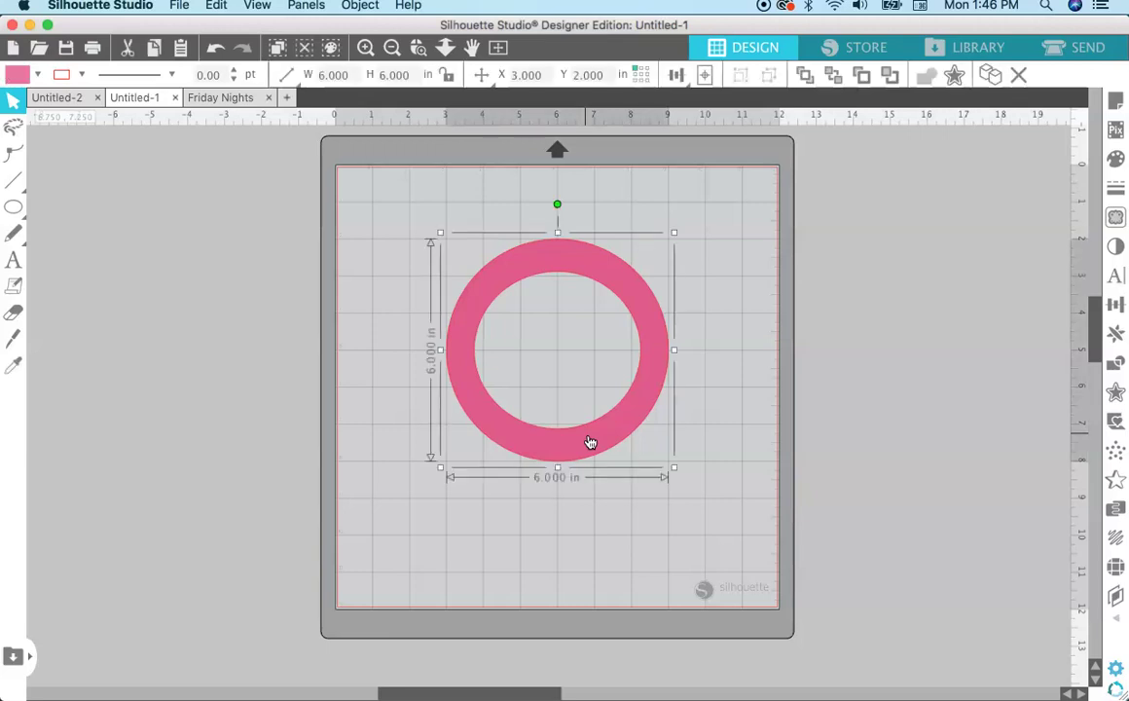
pyautogui.click(360, 6)
pyautogui.click(394, 215)
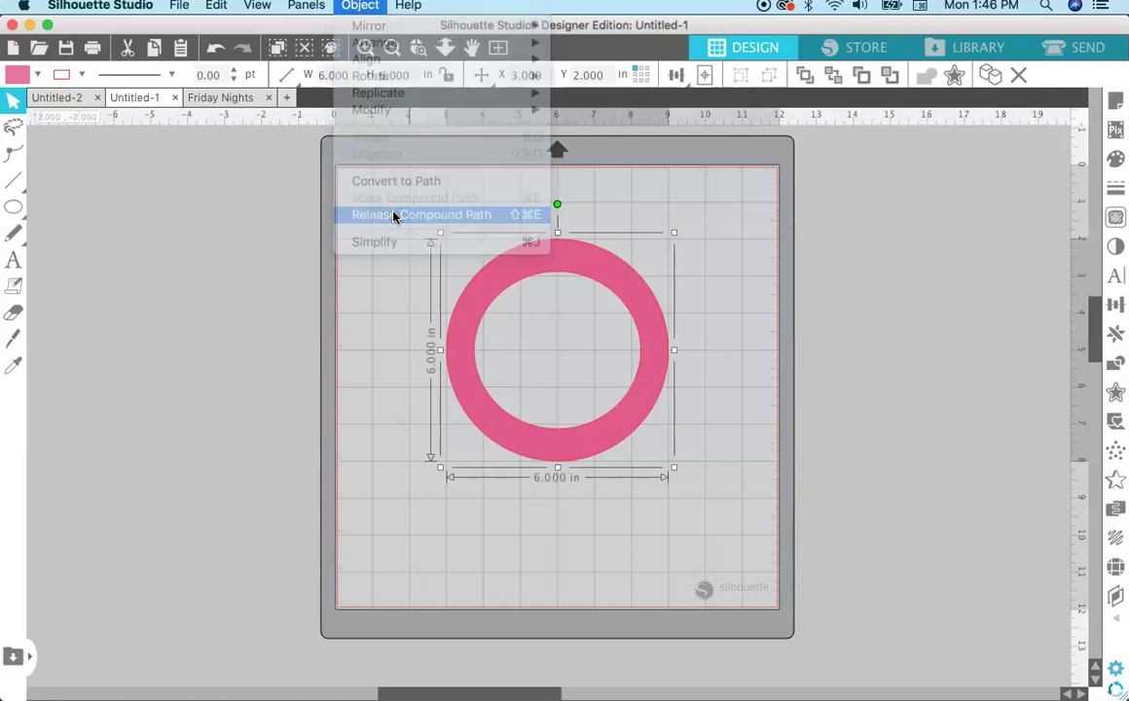
pyautogui.click(681, 322)
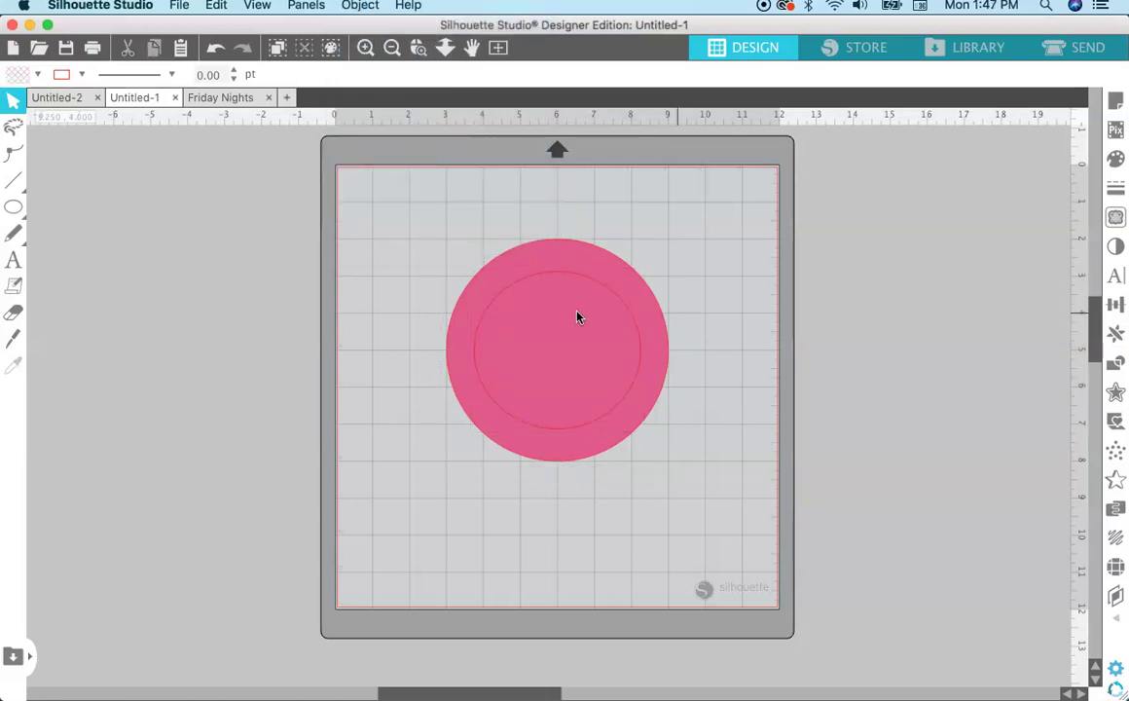
# - Move the 4.5 × 4.25 in inner circle down below the outer circle
pyautogui.click(536, 293)
pyautogui.press('Down')
pyautogui.press('Down')
pyautogui.press('Down')
pyautogui.press('Down')
pyautogui.press('Down')
pyautogui.press('Down')
pyautogui.press('Down')
pyautogui.press('Down')
pyautogui.press('Down')
pyautogui.press('Down')
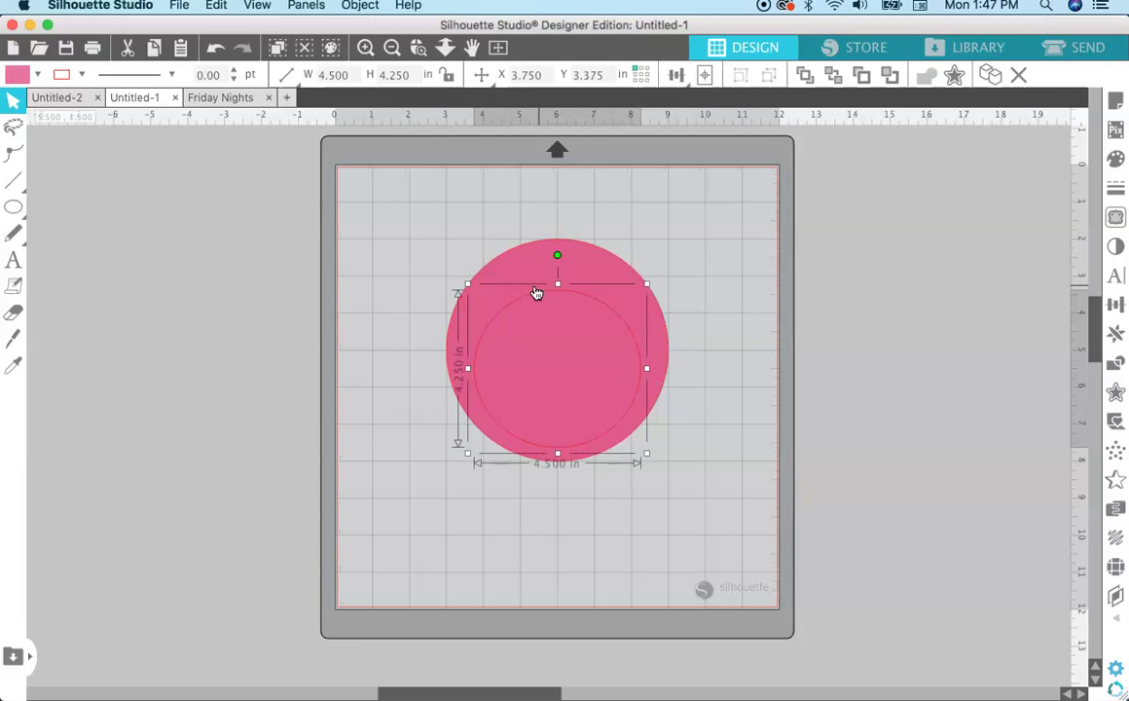
pyautogui.press('Down')
pyautogui.press('Down')
pyautogui.press('Down')
pyautogui.press('Down')
pyautogui.press('Down')
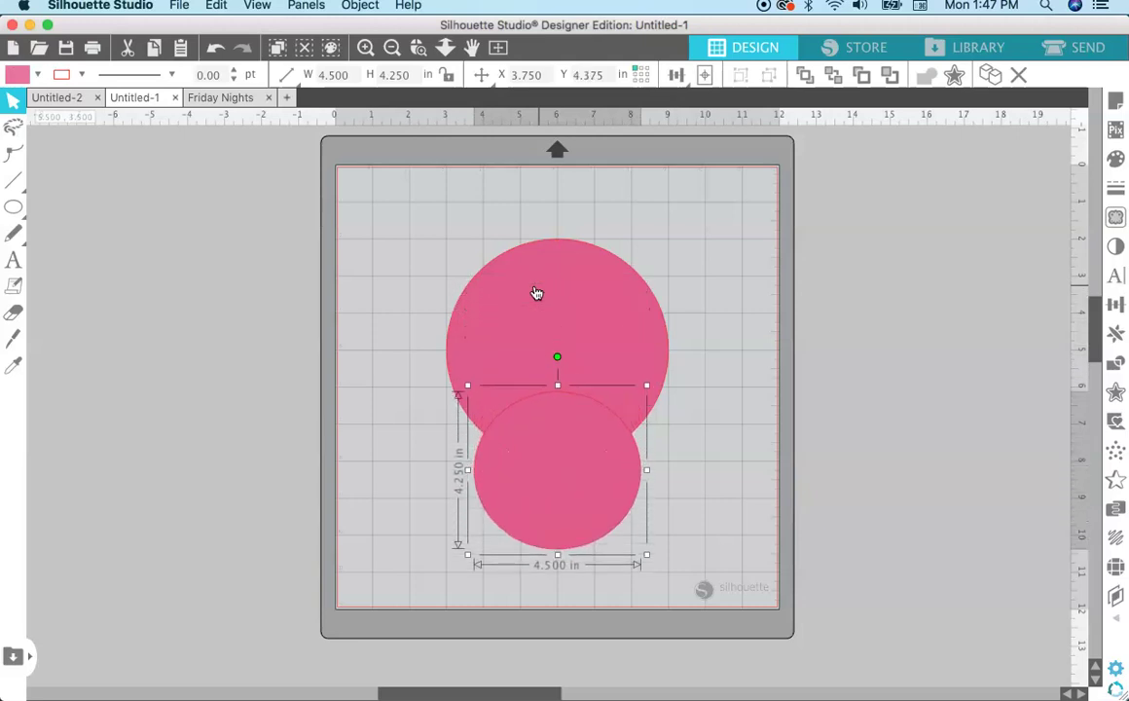
pyautogui.press('Down')
pyautogui.press('Down')
pyautogui.press('Down')
pyautogui.press('Down')
pyautogui.press('Down')
pyautogui.press('Down')
pyautogui.press('Down')
pyautogui.press('Down')
pyautogui.press('Down')
pyautogui.press('Down')
pyautogui.press('Down')
pyautogui.press('Down')
pyautogui.press('Down')
pyautogui.press('Down')
pyautogui.press('Down')
pyautogui.press('Down')
pyautogui.press('Down')
pyautogui.press('Down')
pyautogui.press('Down')
pyautogui.press('Down')
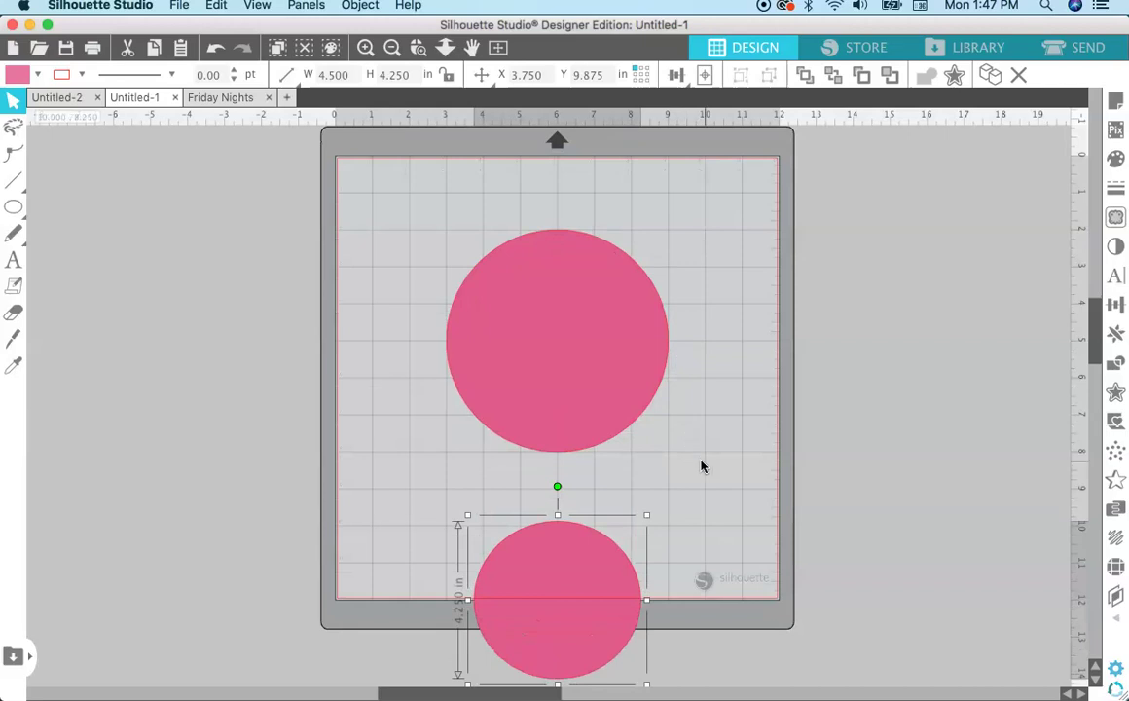
# - Return to the Friday Nights document and marquee-select all the letters of Friday
pyautogui.click(221, 98)
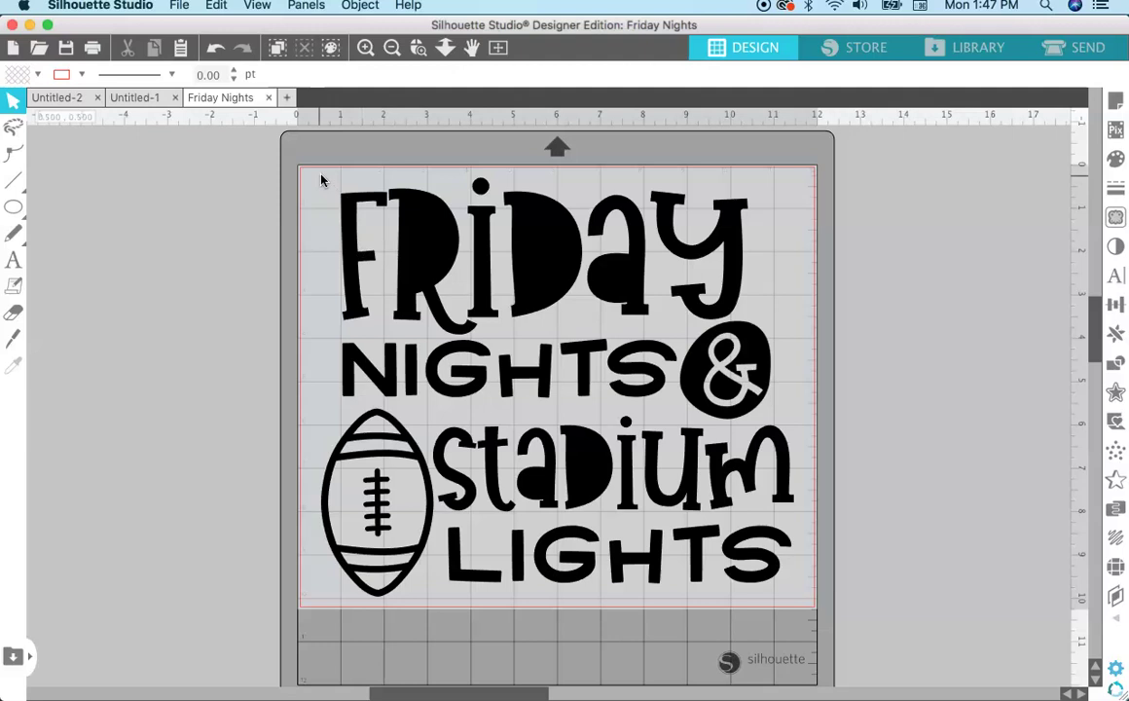
pyautogui.moveTo(321, 180); pyautogui.dragTo(779, 282)
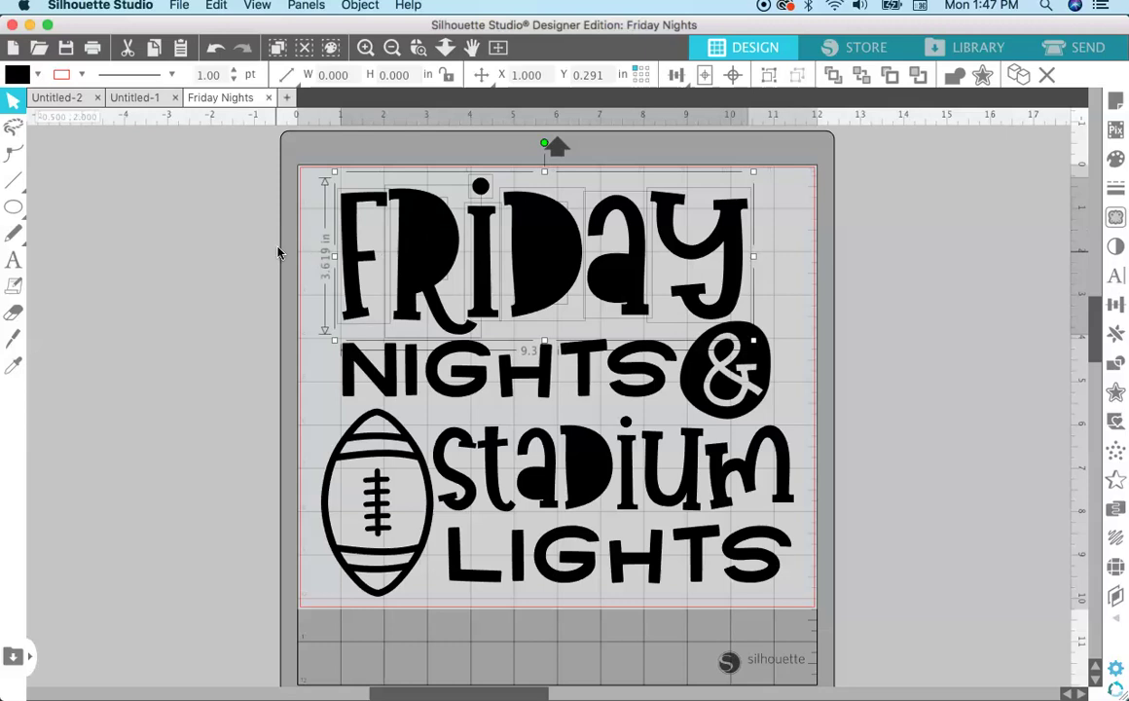
# - Reselect the Friday letters and join them into one compound path
pyautogui.click(255, 229)
pyautogui.moveTo(296, 156); pyautogui.dragTo(764, 346)
pyautogui.click(341, 6)
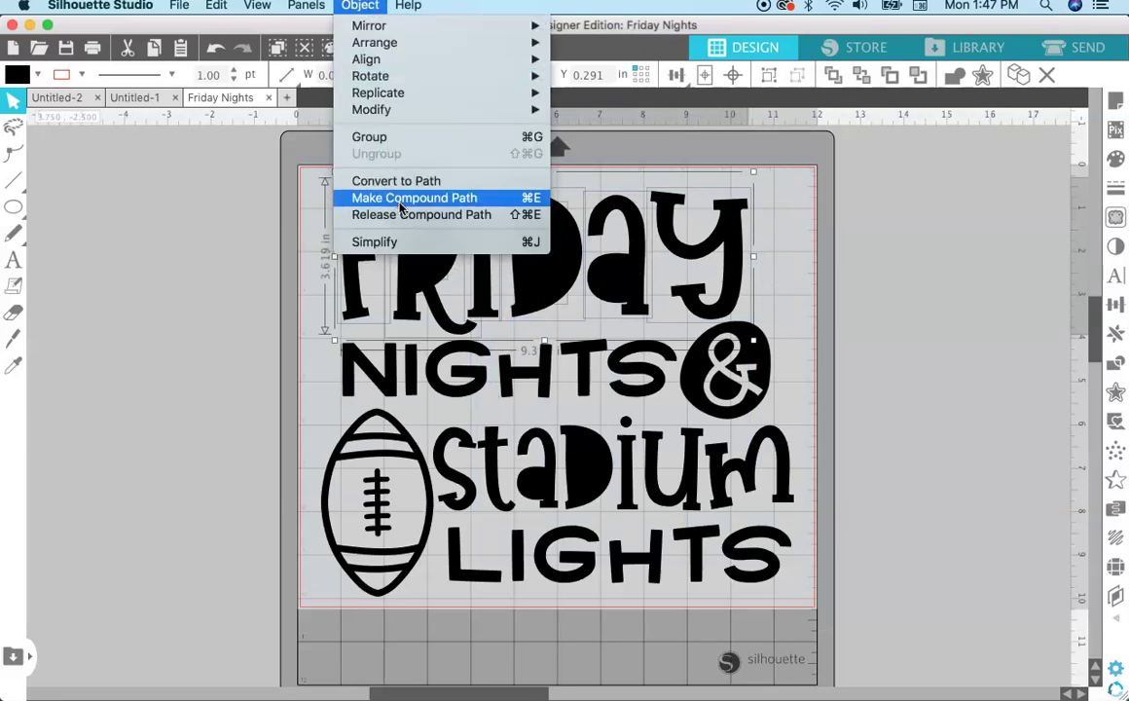
pyautogui.click(366, 197)
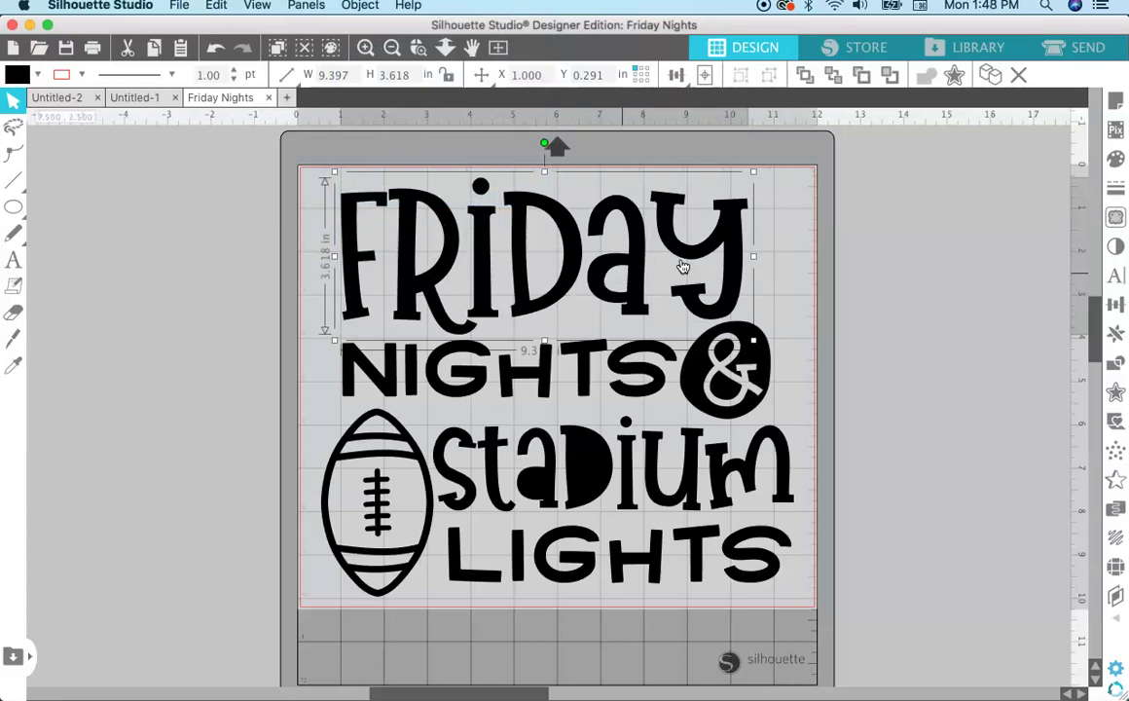
# - Nudge Friday up and back into place, then marquee-select the Stadium letters
pyautogui.click(804, 249)
pyautogui.moveTo(726, 257); pyautogui.dragTo(726, 246)
pyautogui.press('Up')
pyautogui.press('Down')
pyautogui.press('Down')
pyautogui.click(788, 307)
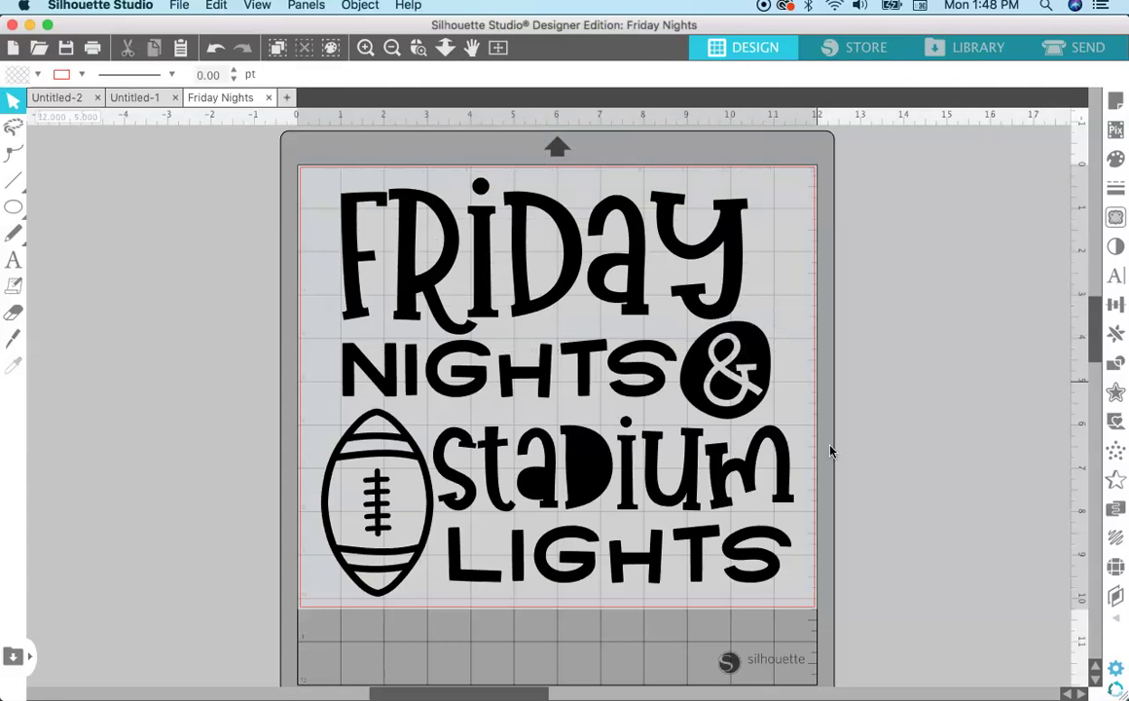
pyautogui.moveTo(800, 499); pyautogui.dragTo(454, 431)
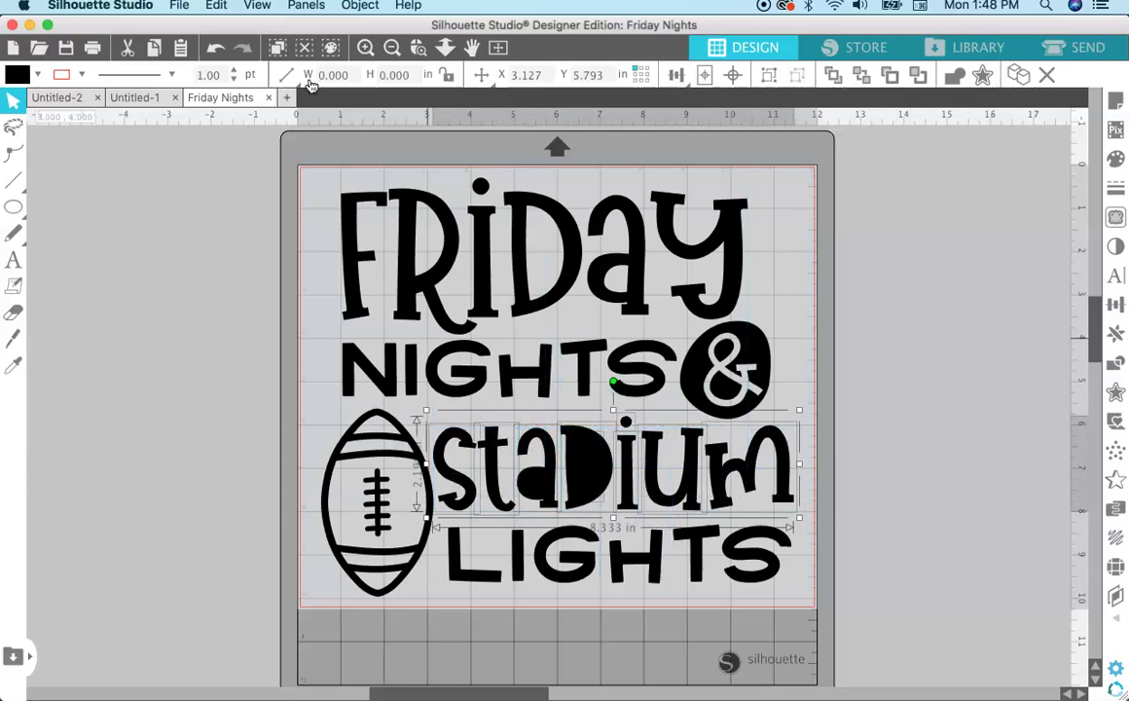
# - Make the Stadium letters one compound path, nudge-test it, then select the S of LIGHTS
pyautogui.click(358, 6)
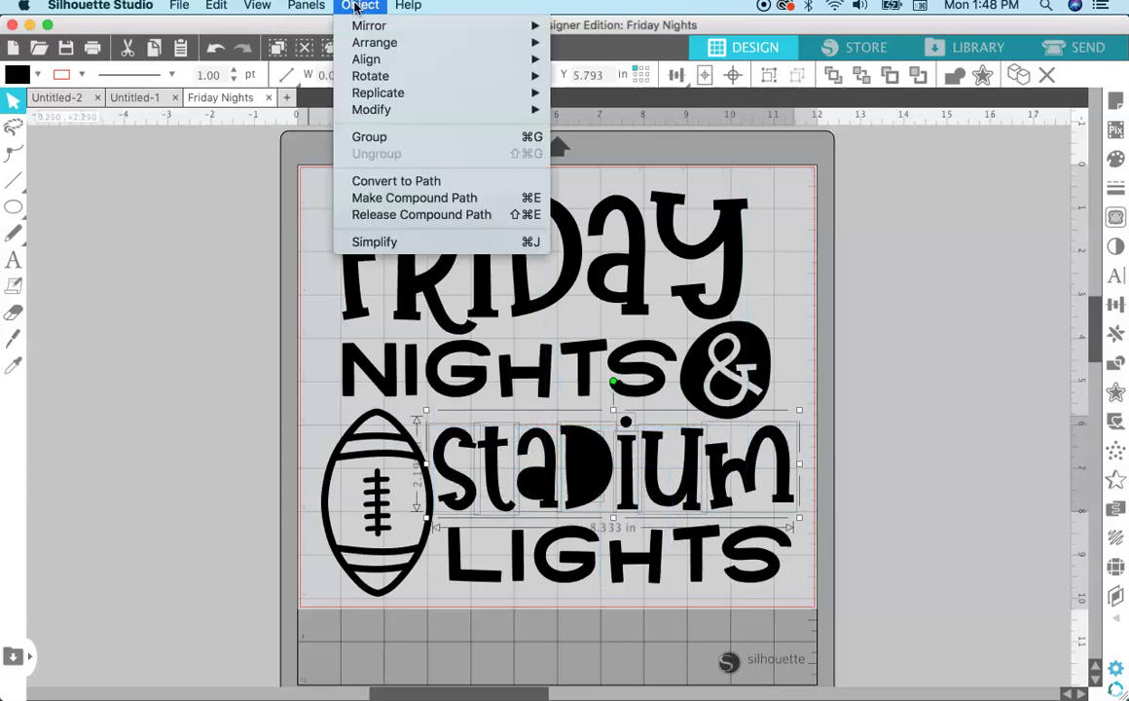
pyautogui.click(418, 200)
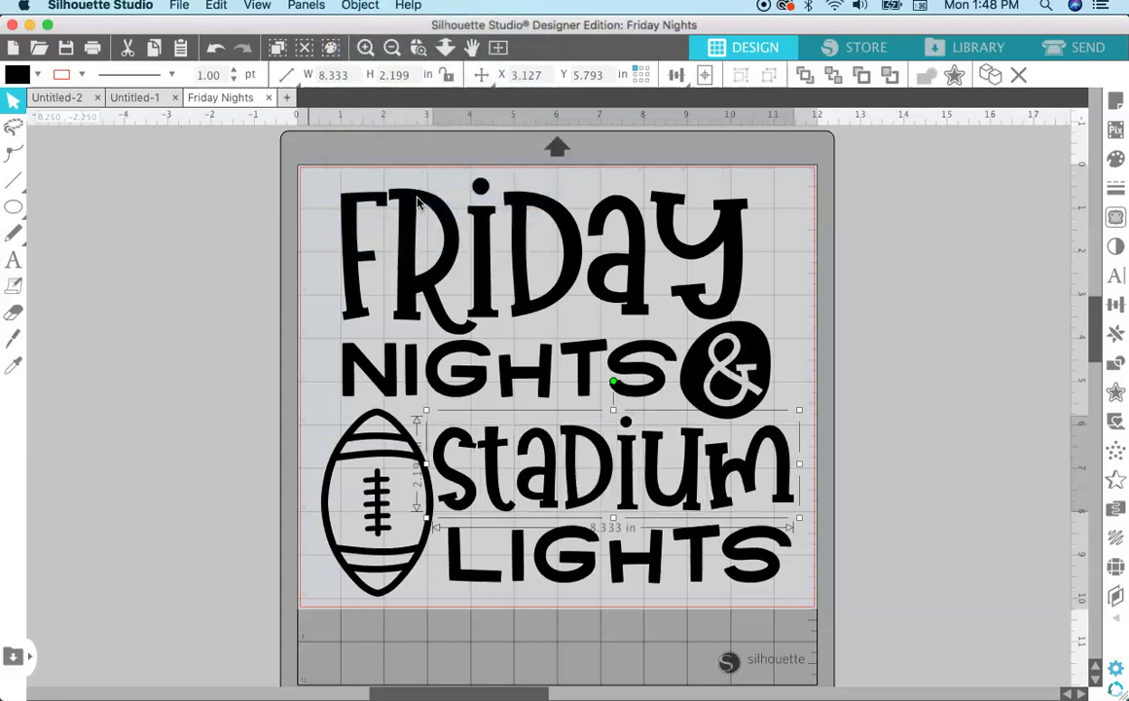
pyautogui.press('Down')
pyautogui.press('Down')
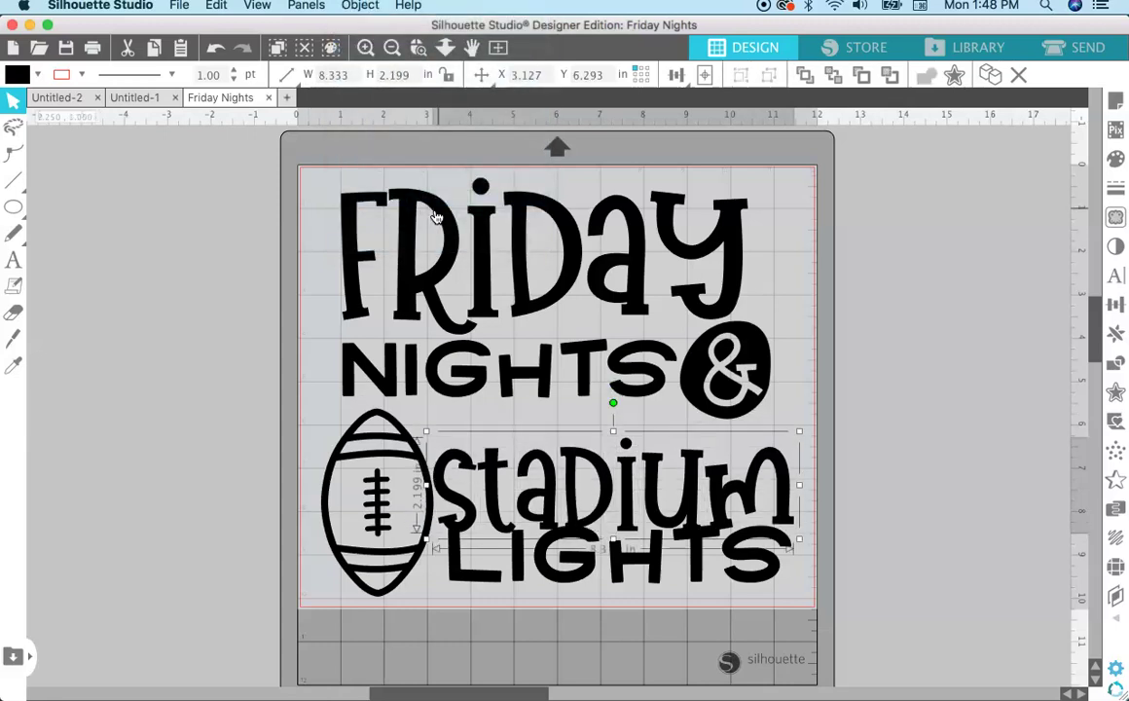
pyautogui.press('Up')
pyautogui.press('Up')
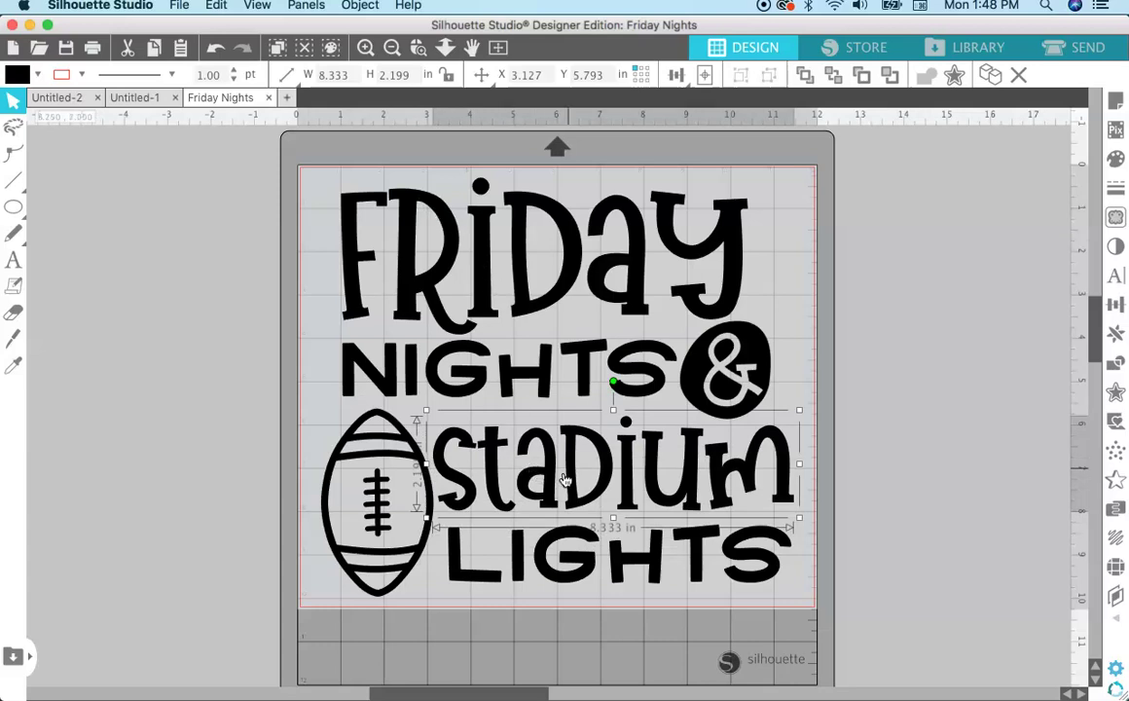
pyautogui.press('Down')
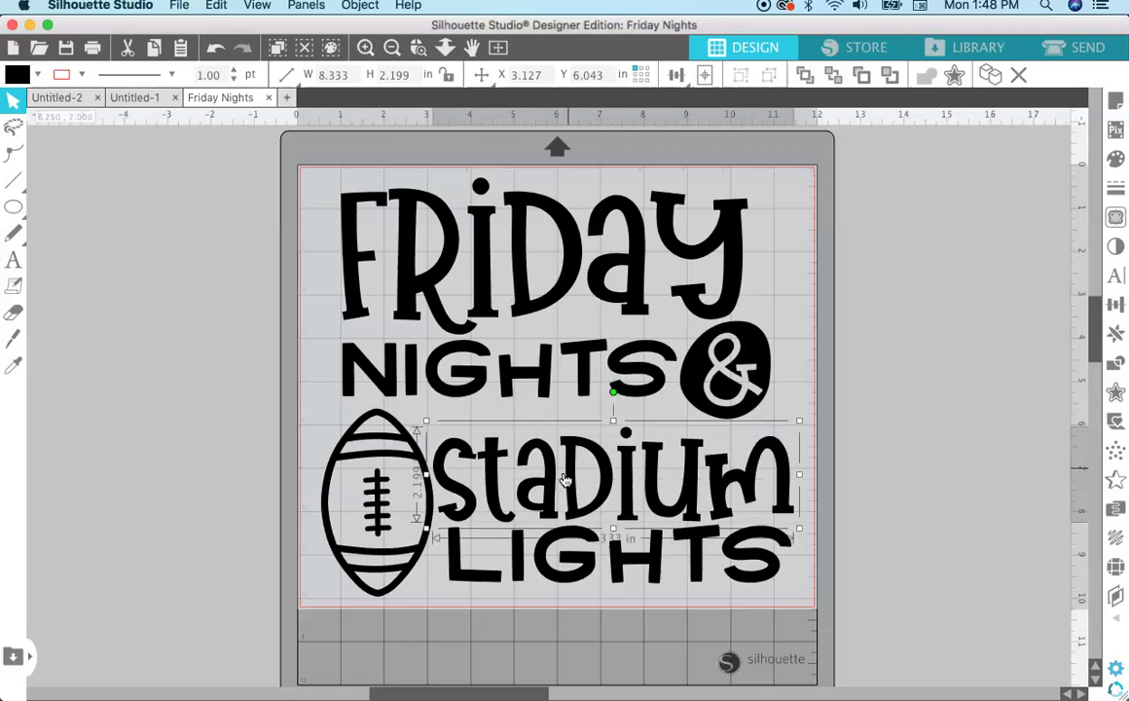
pyautogui.press('Up')
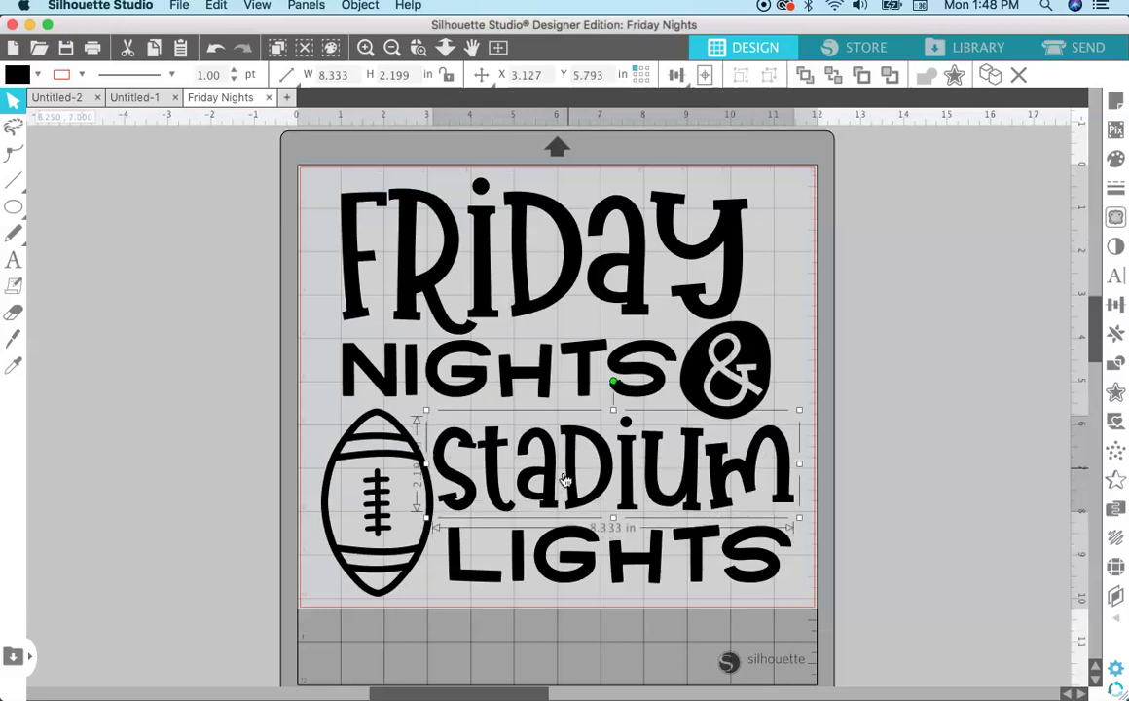
pyautogui.click(781, 595)
pyautogui.click(766, 577)
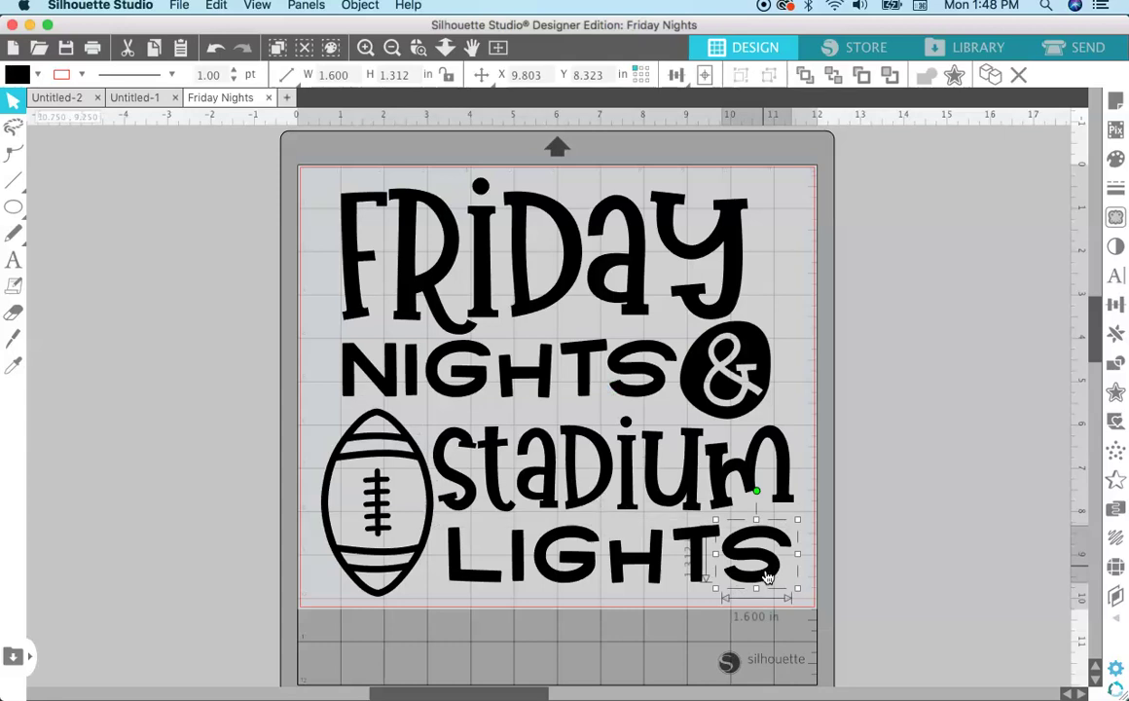
# - Select all the LIGHTS letters and join them into one compound path
pyautogui.keyDown('shift'); pyautogui.click(697, 568); pyautogui.keyUp('shift')
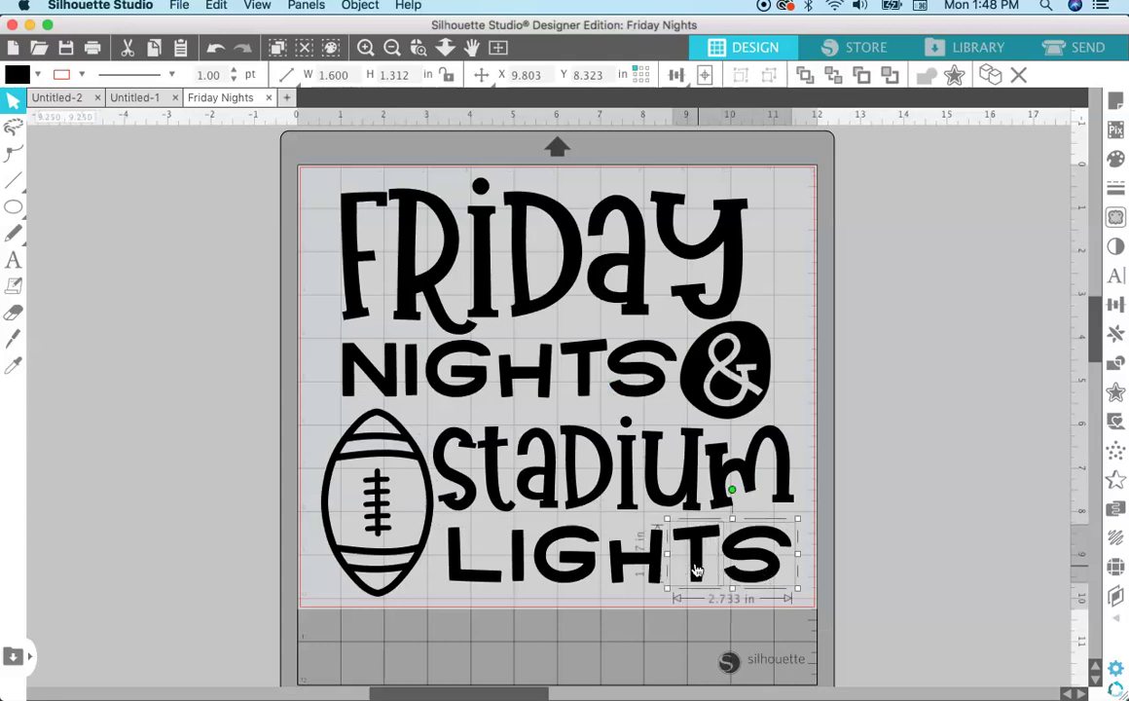
pyautogui.keyDown('shift'); pyautogui.click(634, 568); pyautogui.keyUp('shift')
pyautogui.keyDown('shift'); pyautogui.click(536, 569); pyautogui.keyUp('shift')
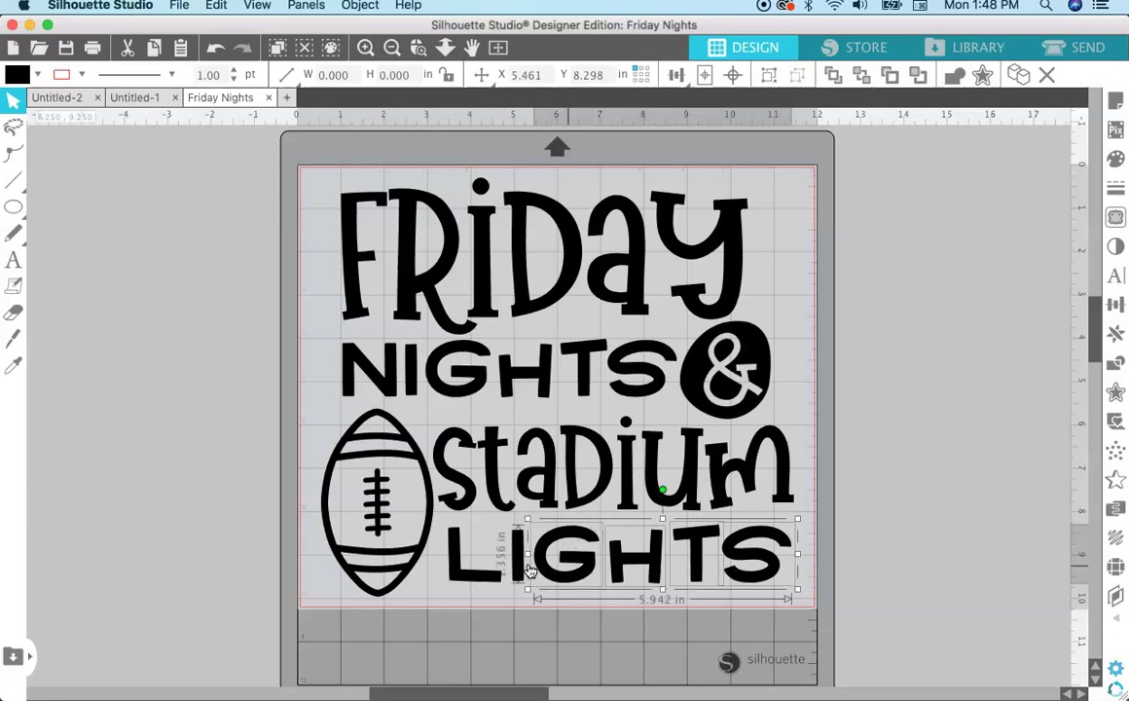
pyautogui.keyDown('shift'); pyautogui.click(508, 572); pyautogui.keyUp('shift')
pyautogui.keyDown('shift'); pyautogui.click(469, 580); pyautogui.keyUp('shift')
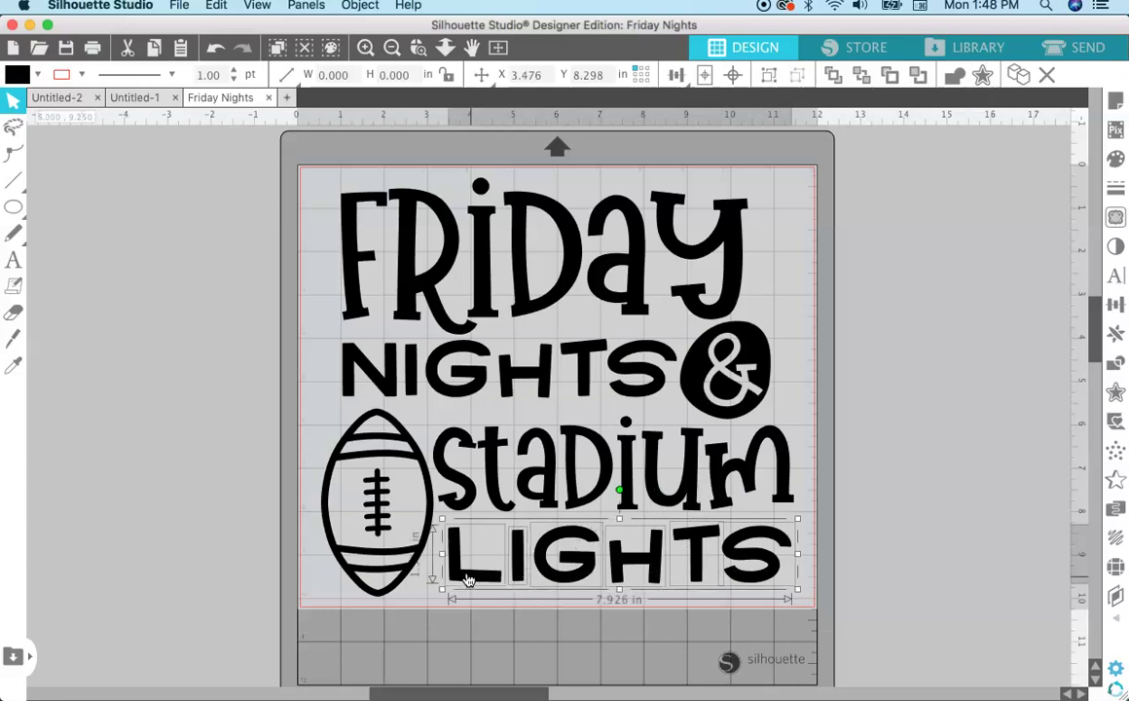
pyautogui.click(915, 582)
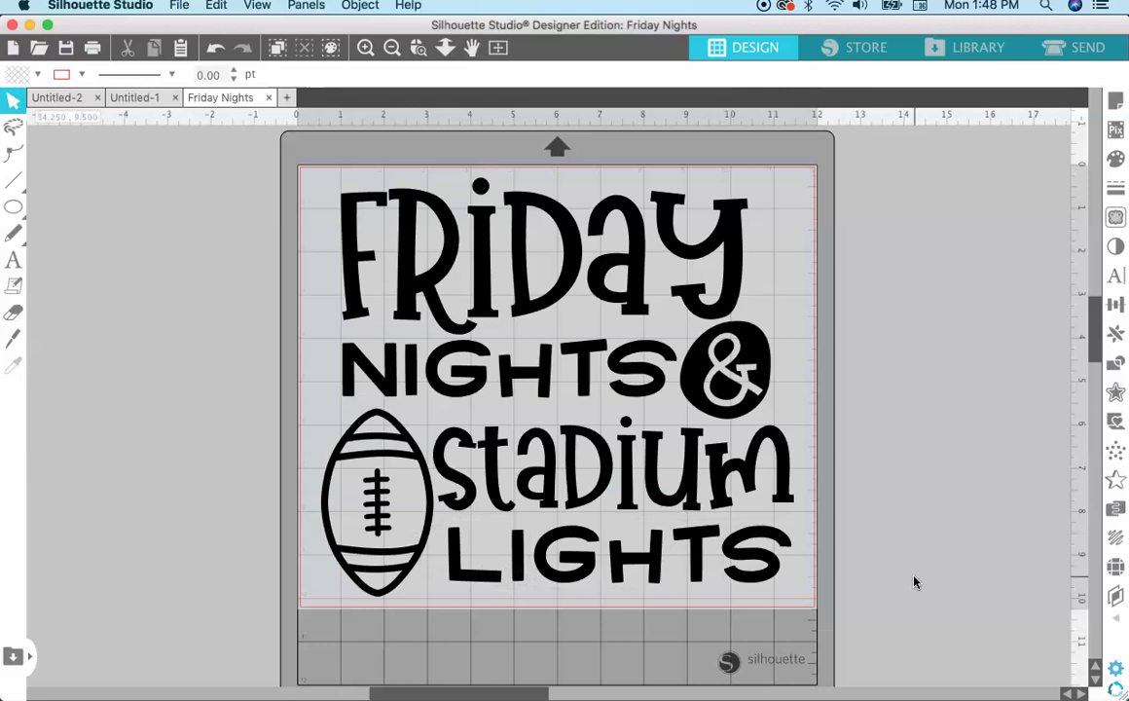
pyautogui.click(772, 574)
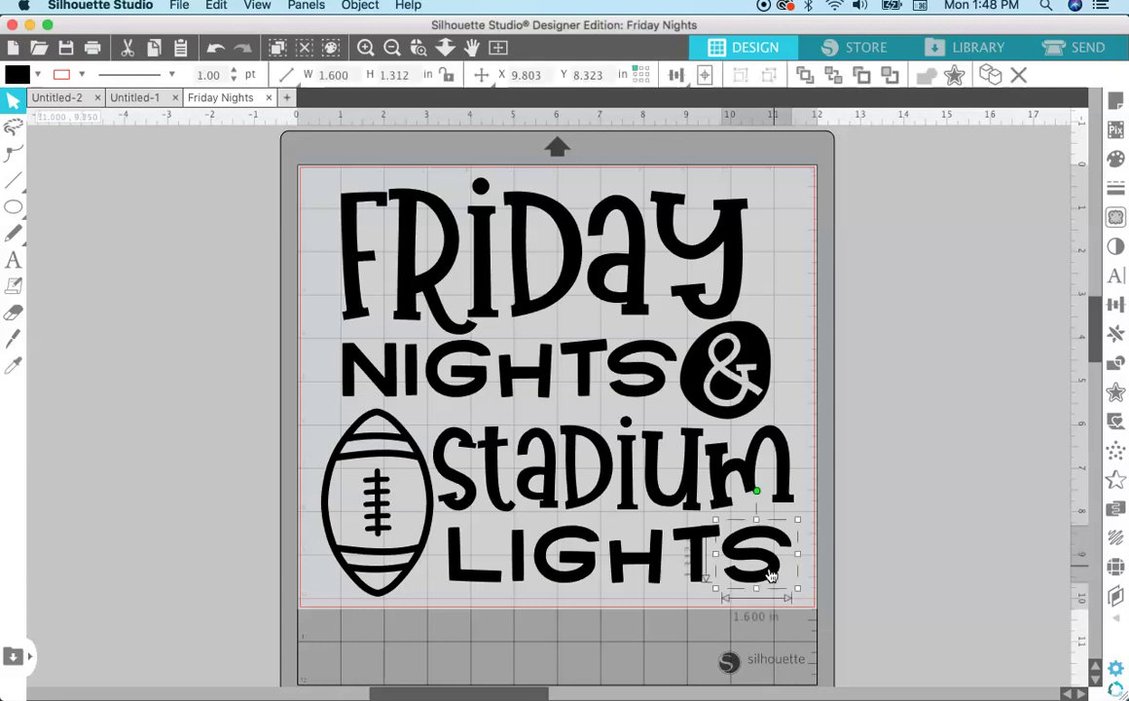
pyautogui.click(811, 587)
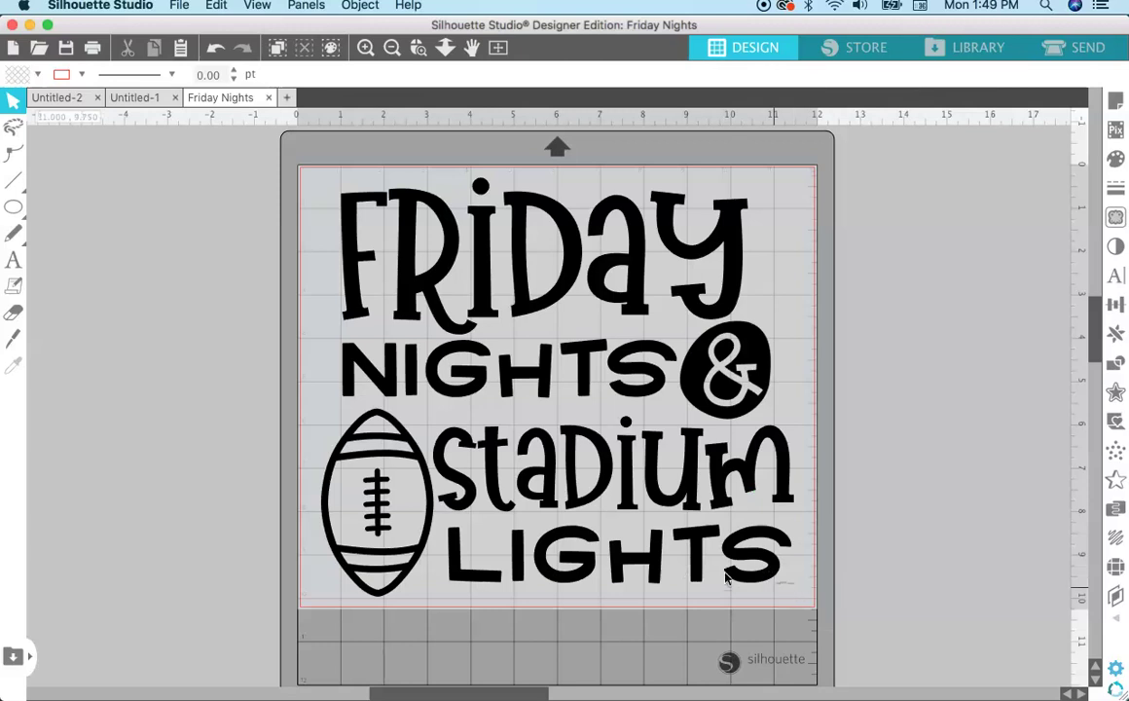
pyautogui.moveTo(796, 595); pyautogui.dragTo(409, 506)
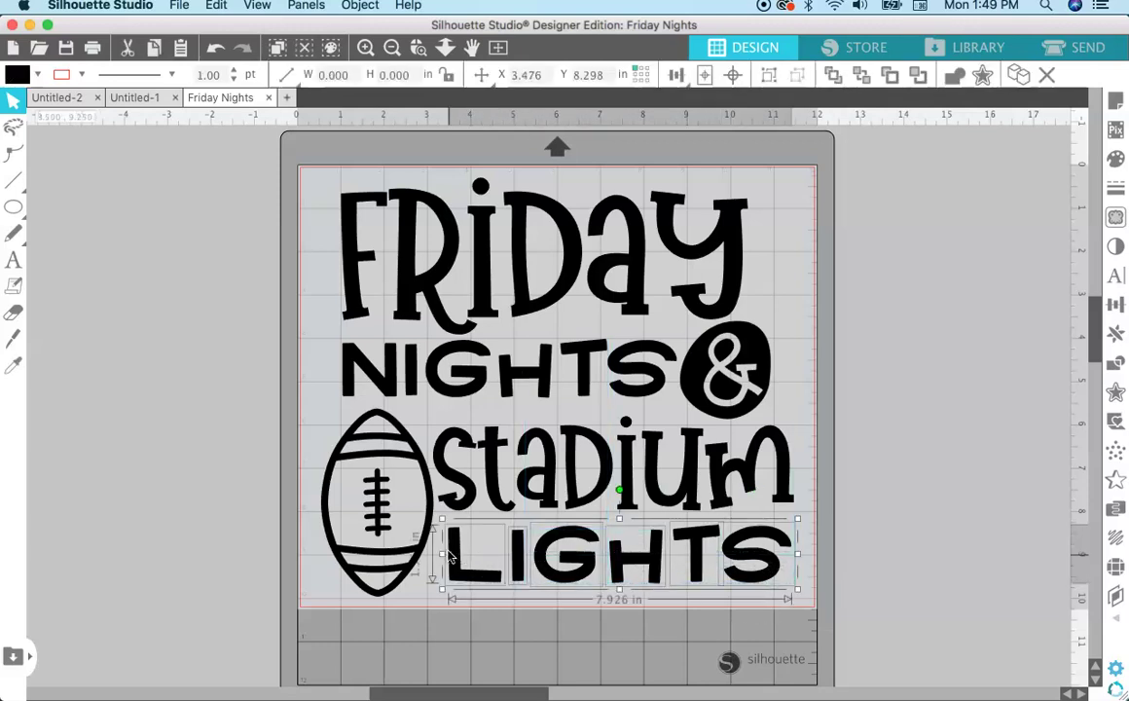
pyautogui.click(359, 6)
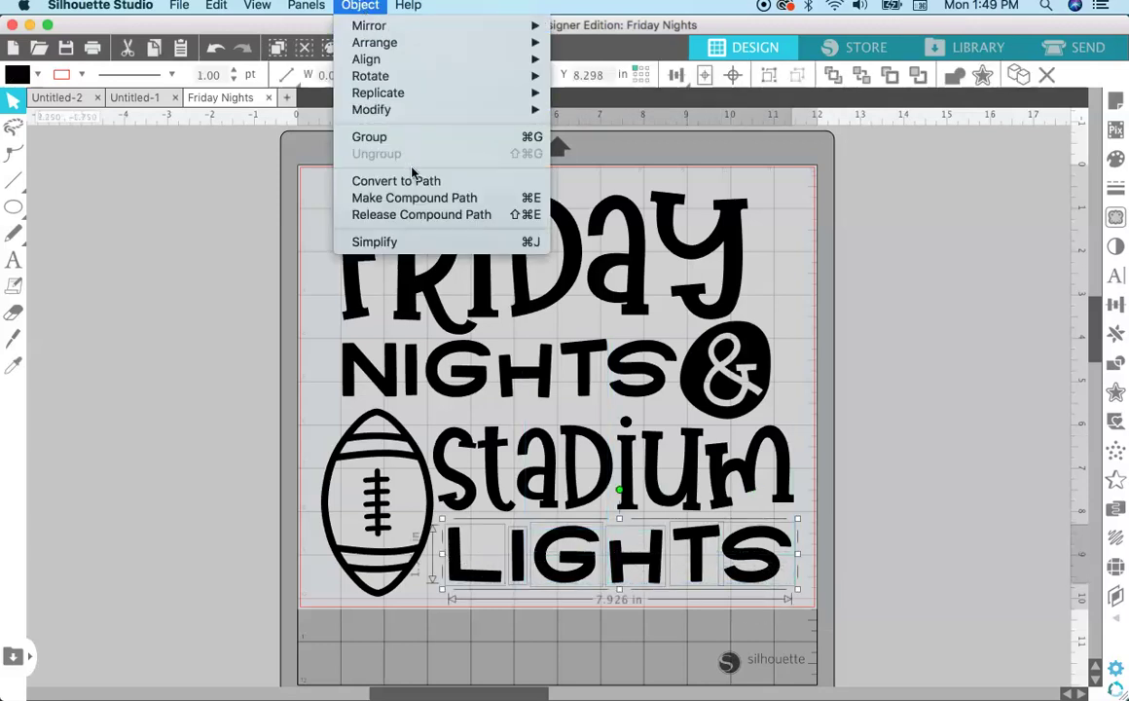
pyautogui.click(416, 199)
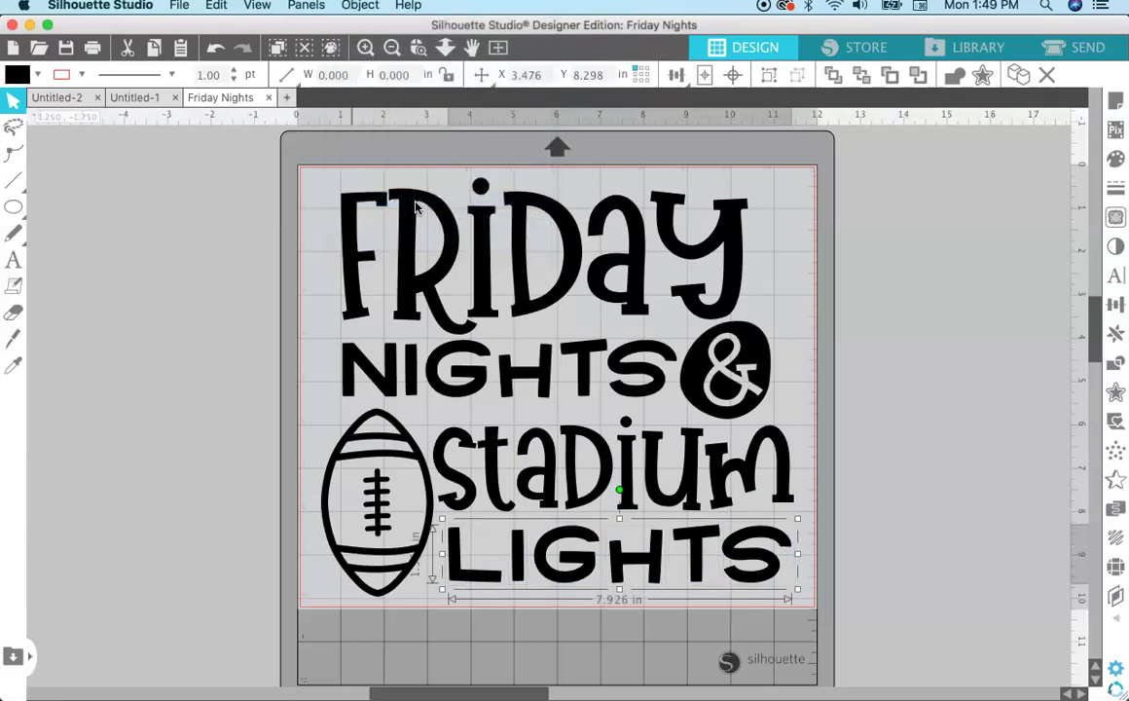
# - Marquee-select the NIGHTS letters and make them one compound path
pyautogui.click(842, 282)
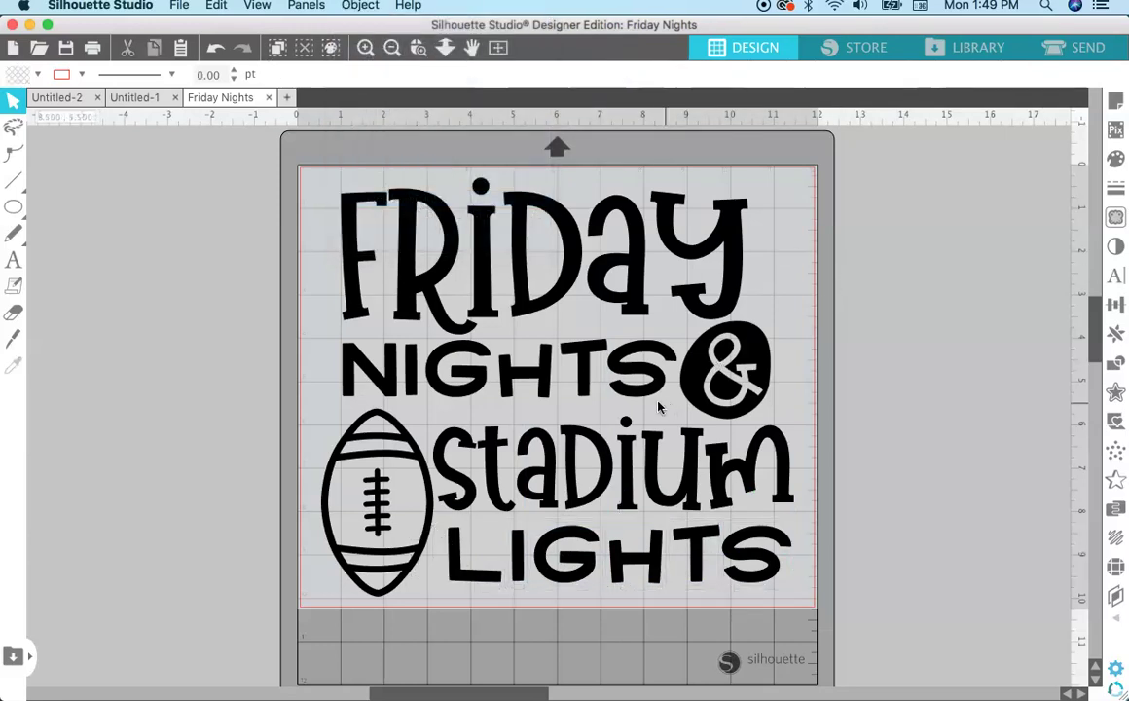
pyautogui.moveTo(569, 398); pyautogui.dragTo(326, 358)
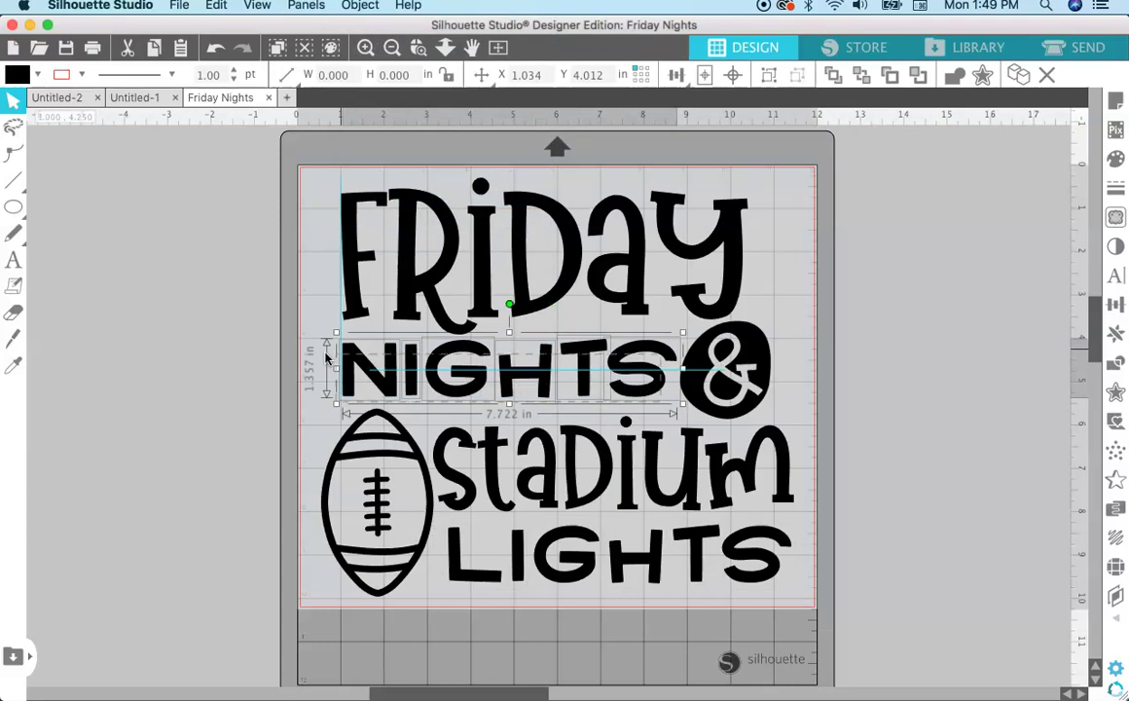
pyautogui.click(359, 6)
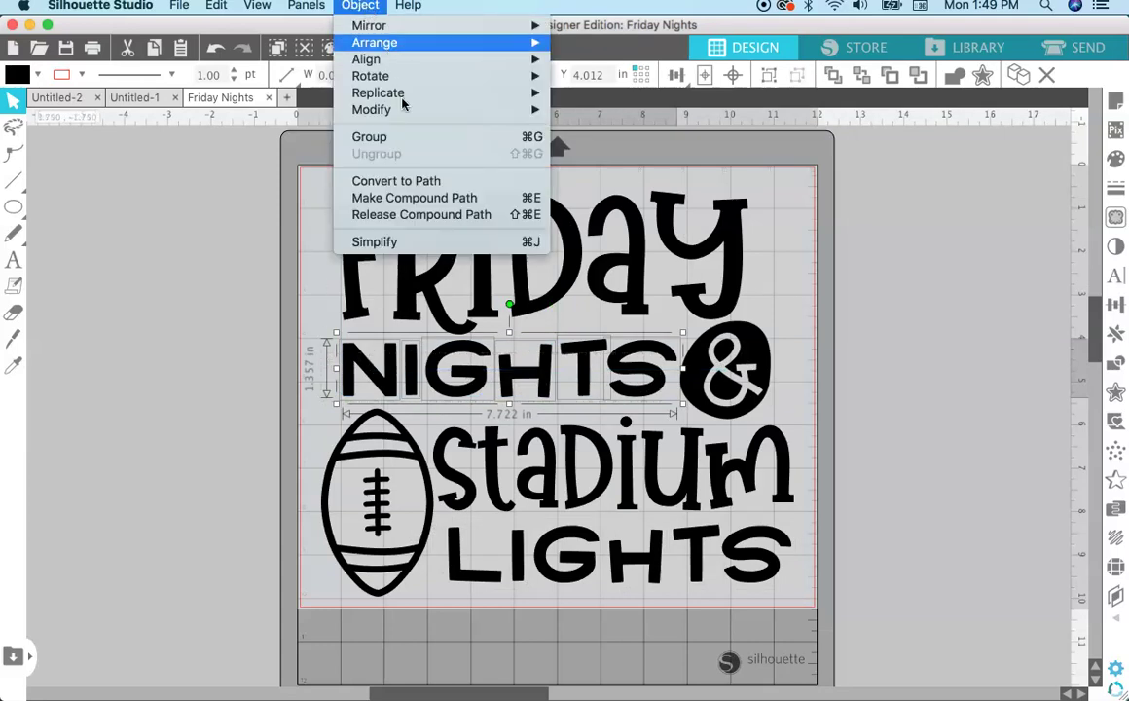
pyautogui.click(429, 200)
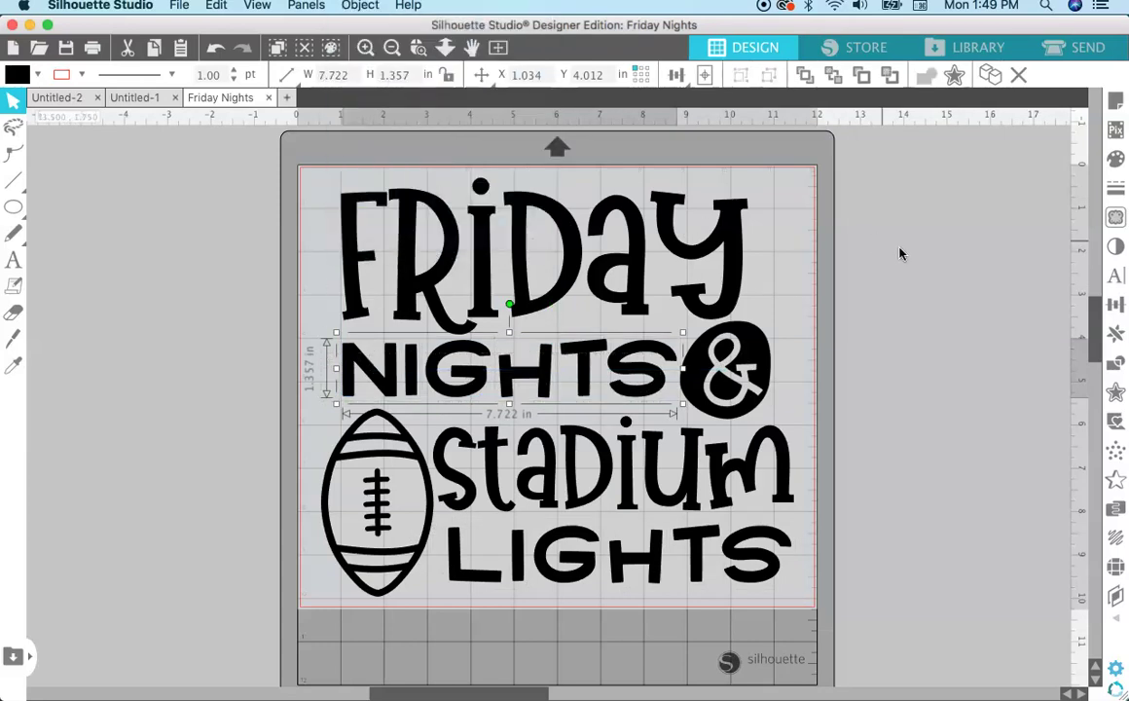
# - Check each word by selecting Friday, NIGHTS, Stadium and finally LIGHTS
pyautogui.click(742, 272)
pyautogui.click(663, 238)
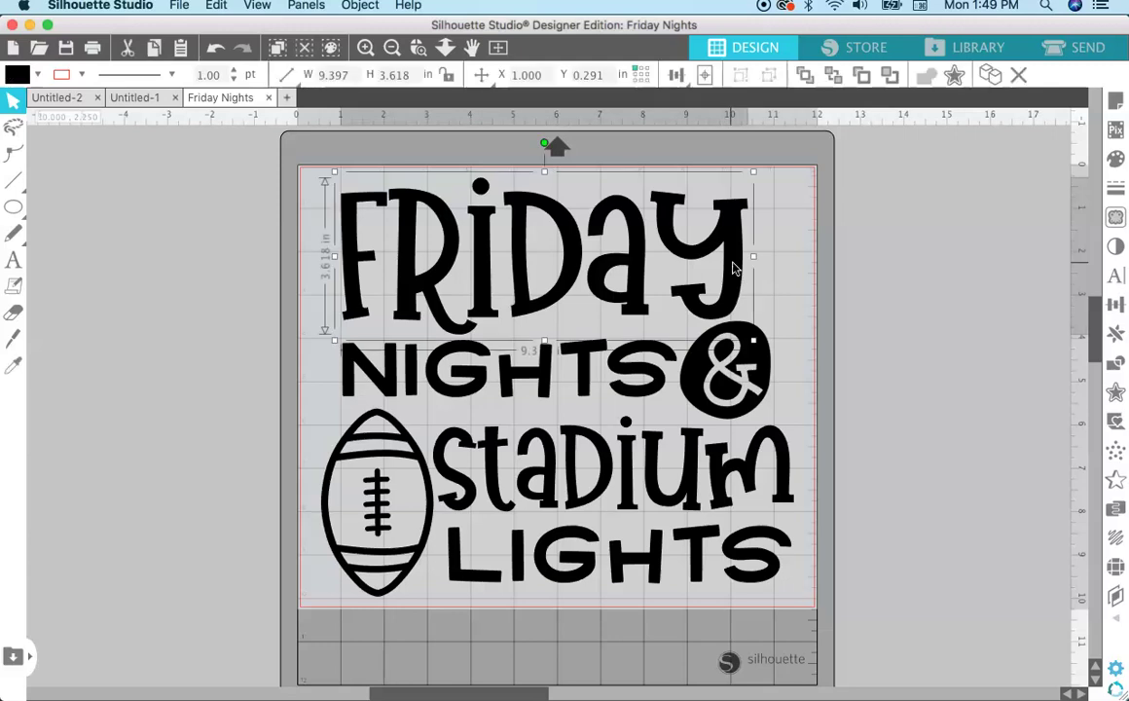
pyautogui.click(654, 362)
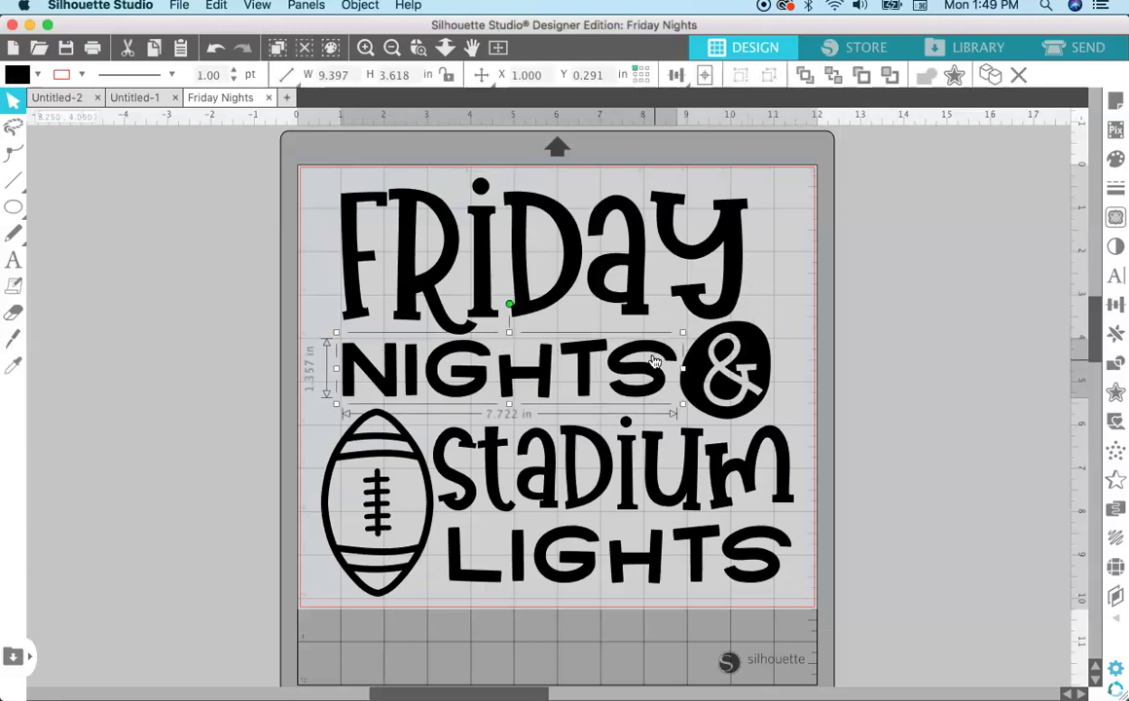
pyautogui.click(734, 470)
pyautogui.click(764, 555)
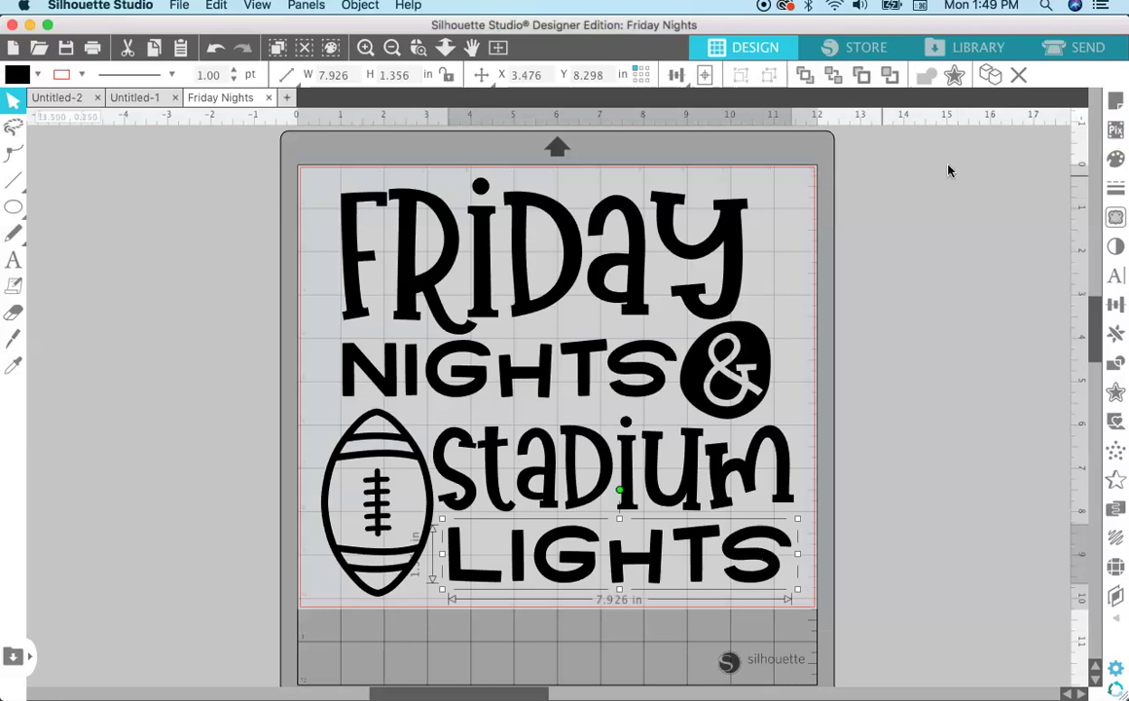
# - Fill LIGHTS with purple and Friday with pink using the Fill panel swatches
pyautogui.click(1115, 160)
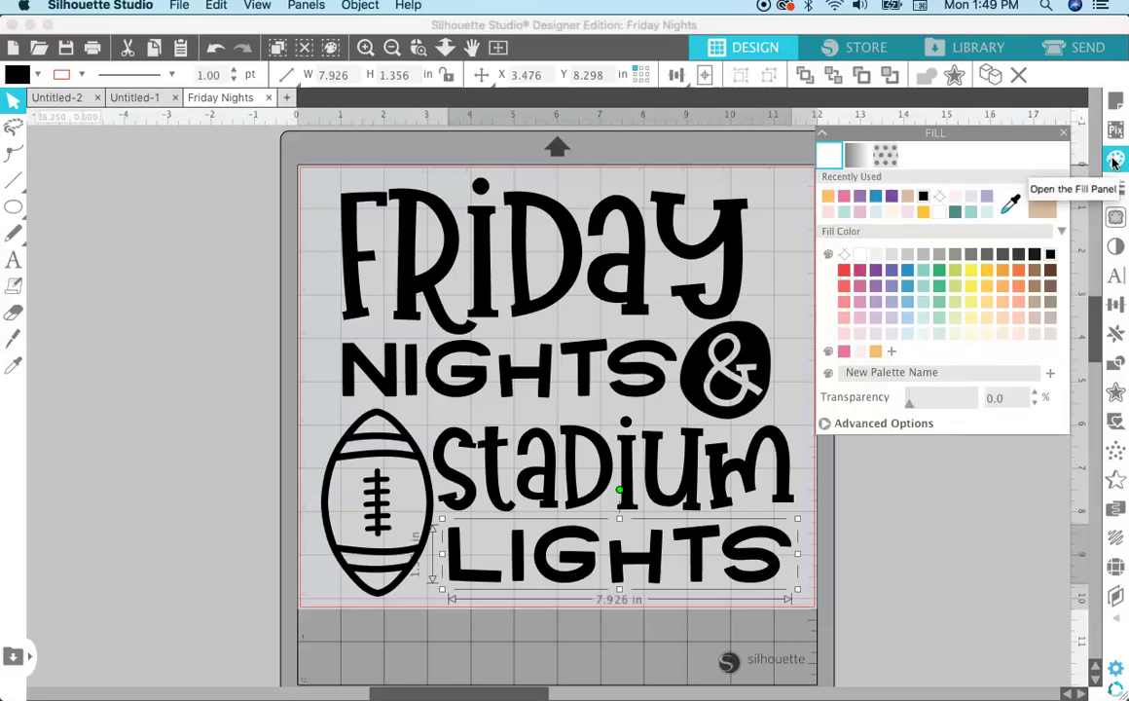
pyautogui.click(876, 288)
pyautogui.click(735, 258)
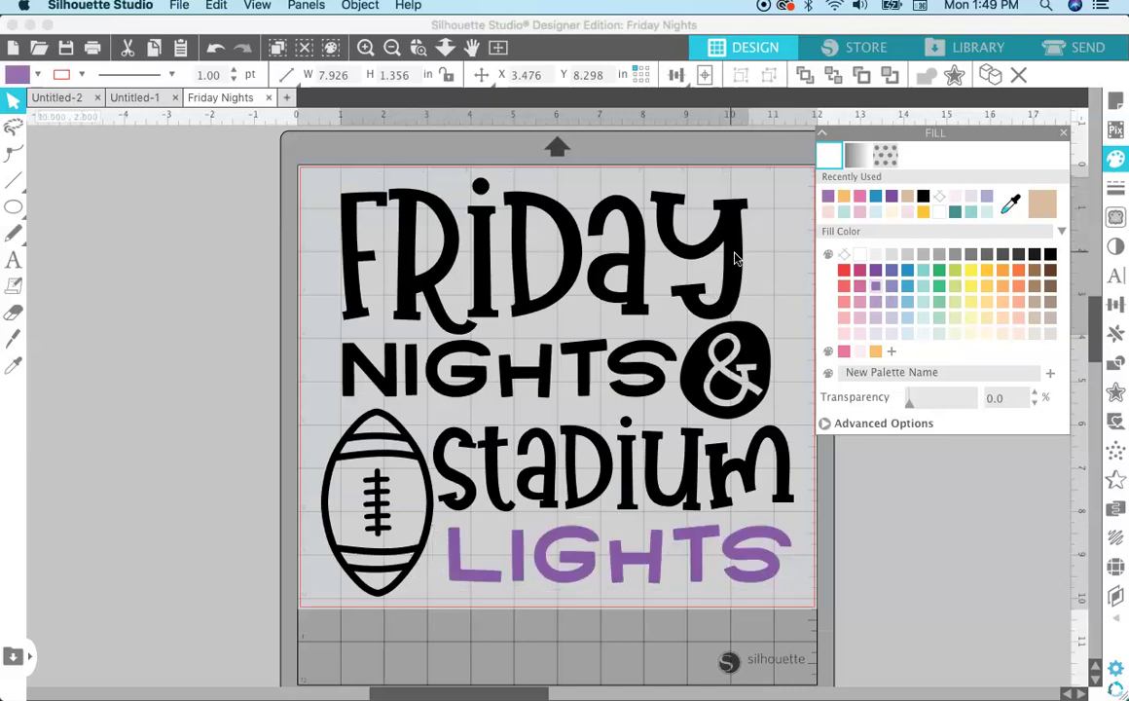
pyautogui.click(735, 256)
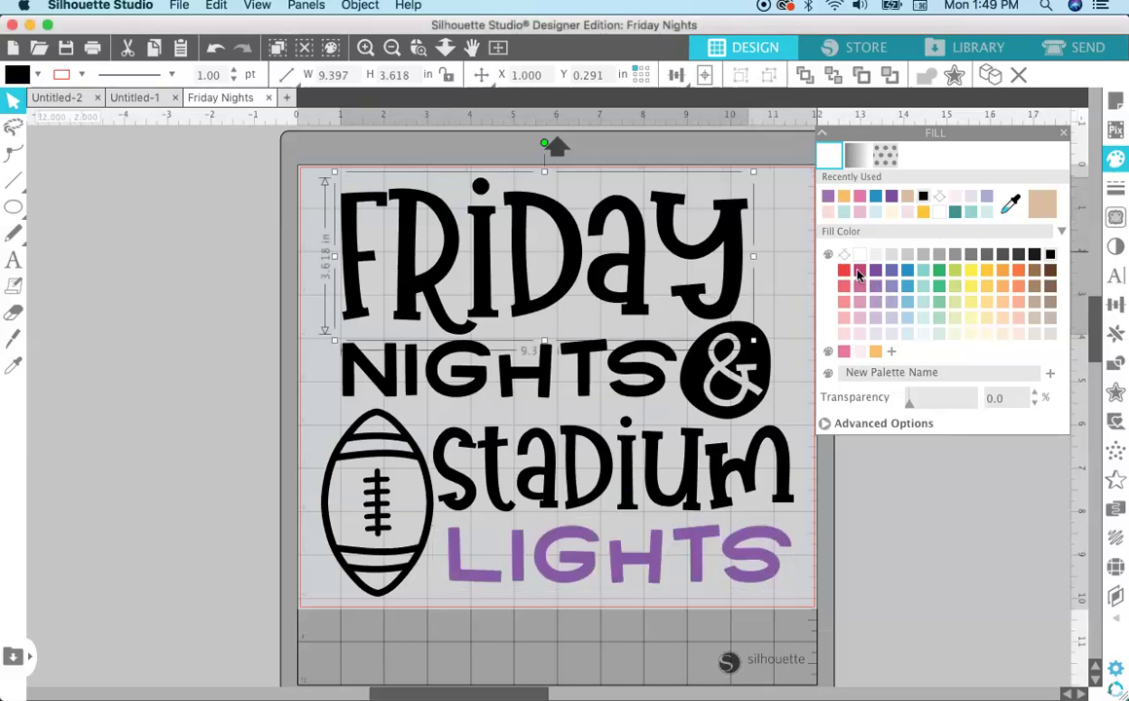
pyautogui.click(858, 272)
pyautogui.click(215, 317)
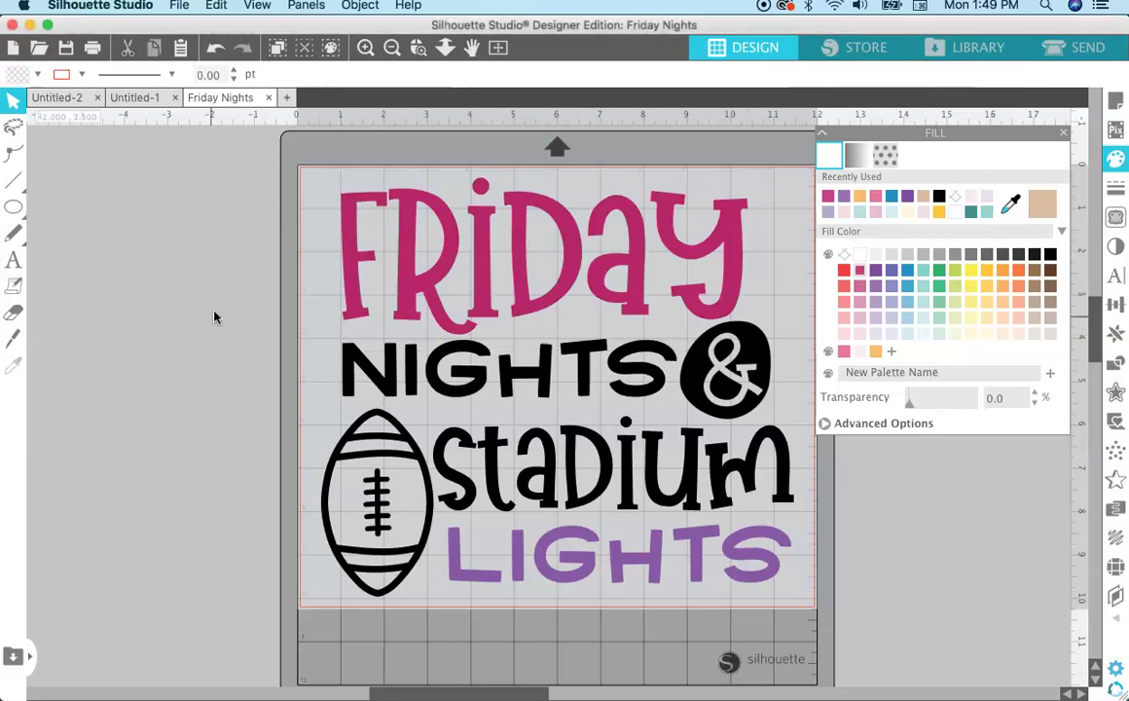
pyautogui.click(1063, 132)
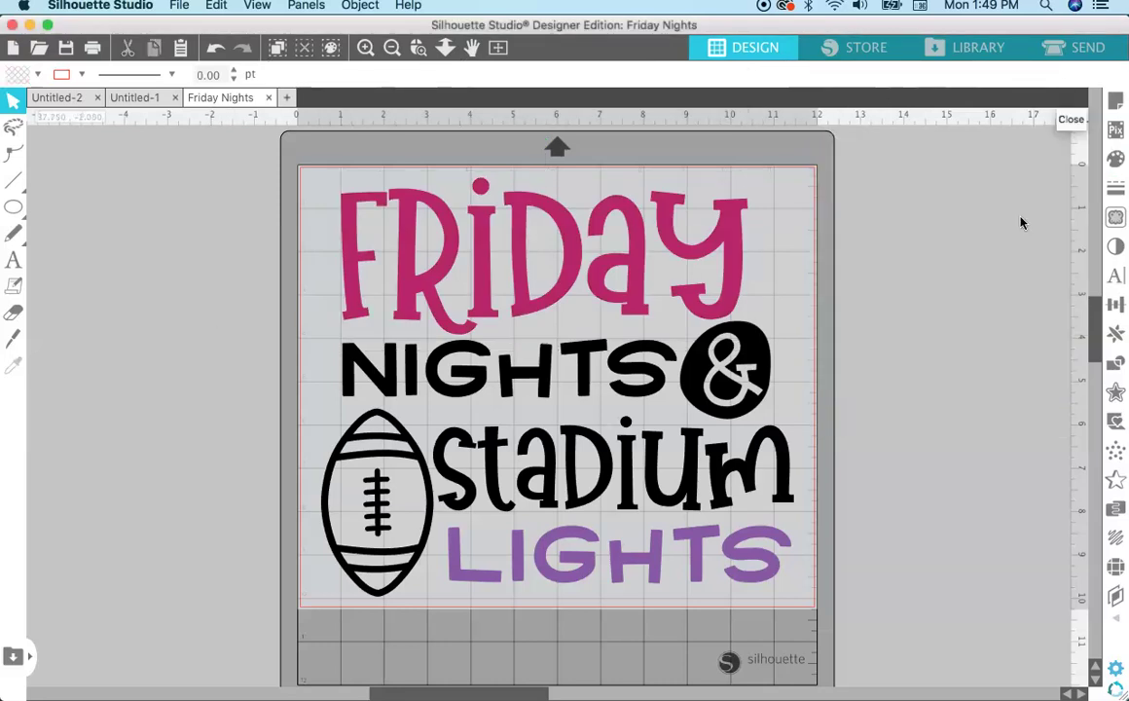